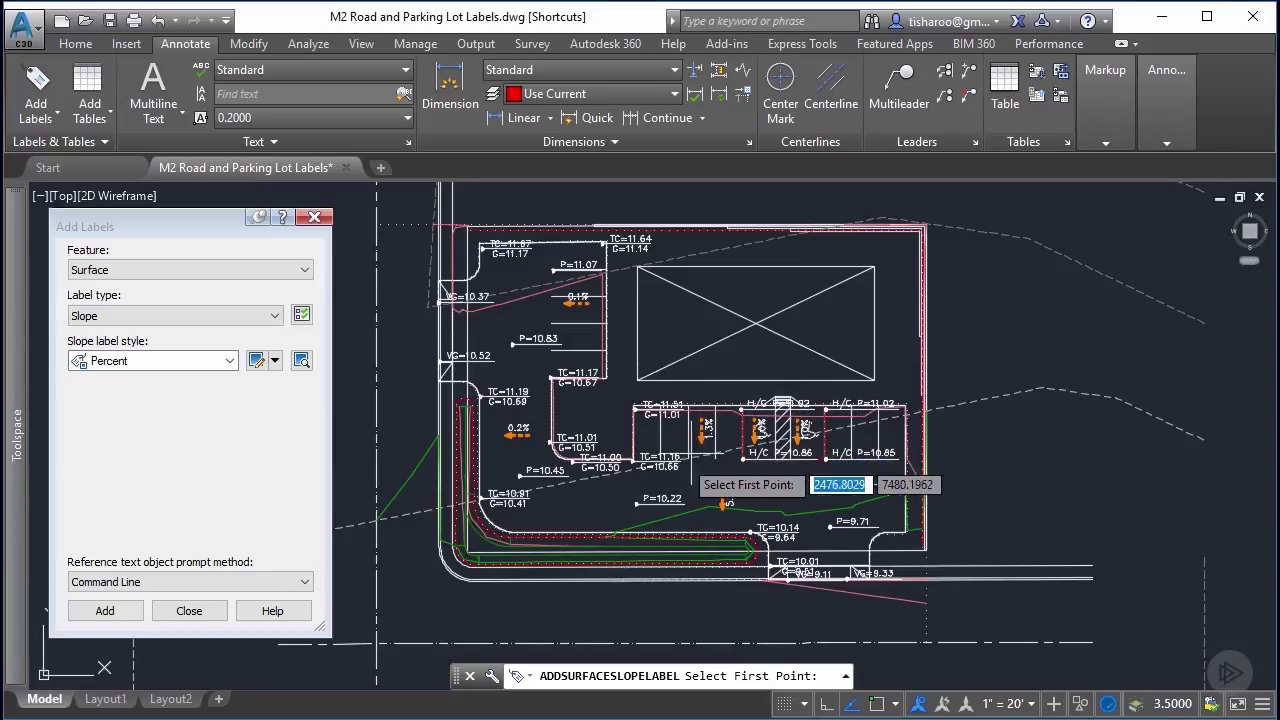
- Add three more slope labels to the surface, the last reading 3.7%
left_click(558, 500)
left_click(586, 500)
left_click(472, 336)
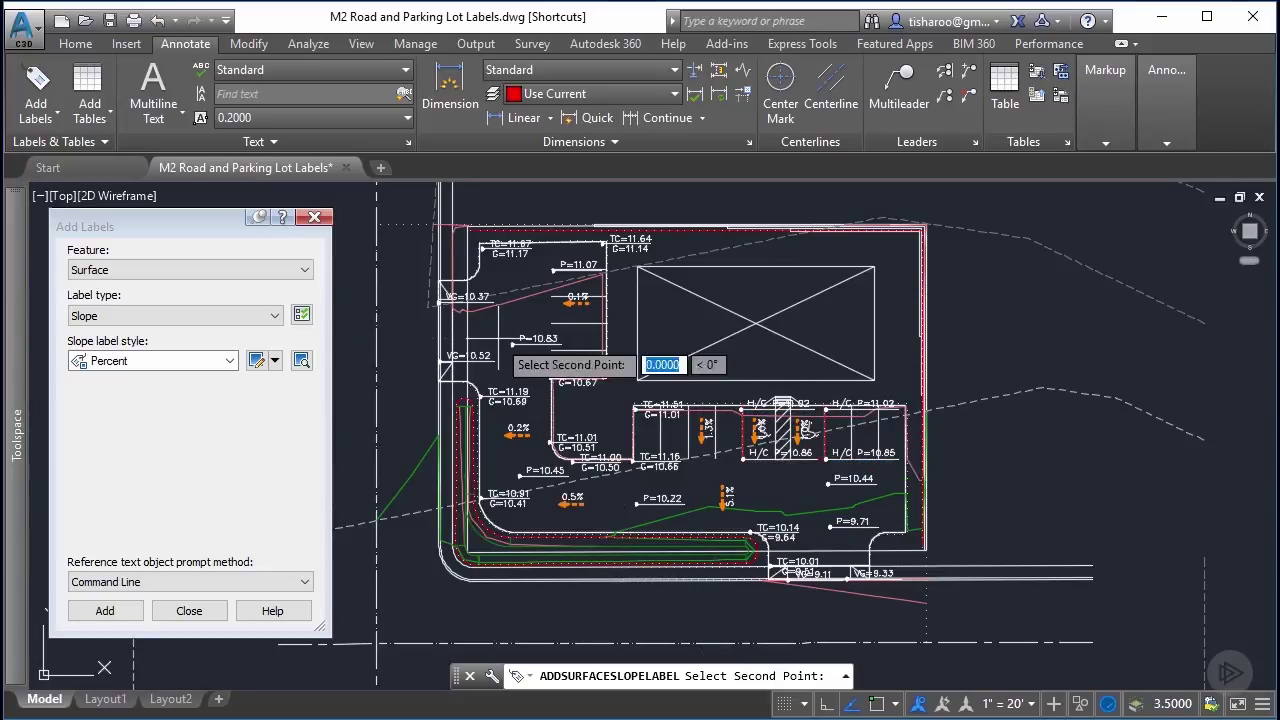
left_click(500, 334)
left_click(822, 524)
left_click(823, 548)
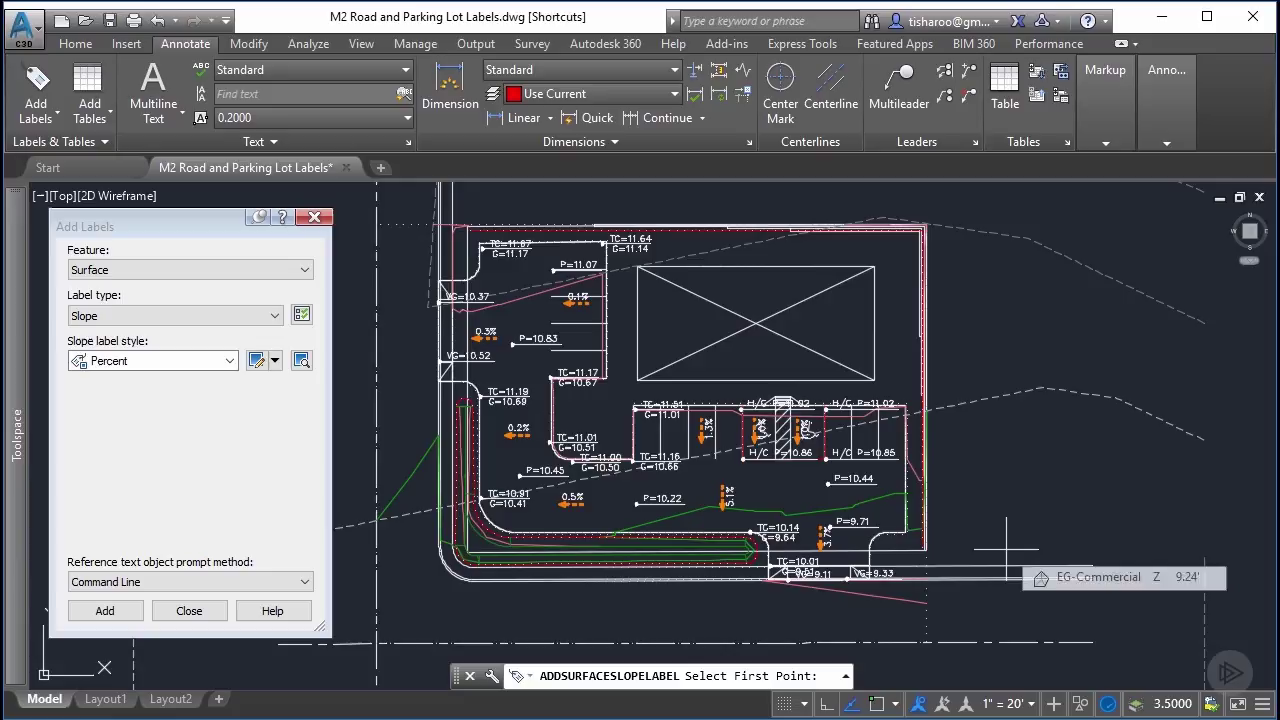
key("Escape")
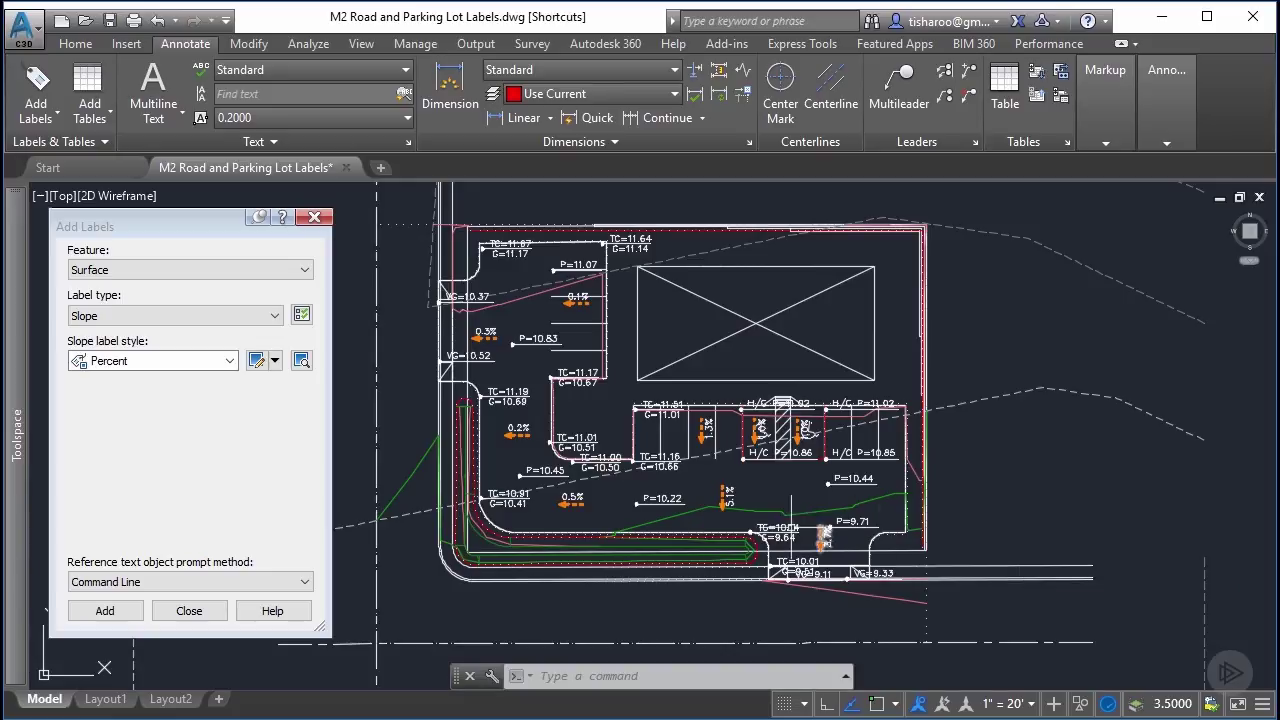
- Select all similar spot elevation labels and set their Label Rotation to 45 degrees
left_click(777, 528)
right_click(780, 530)
left_click(800, 515)
right_click(780, 515)
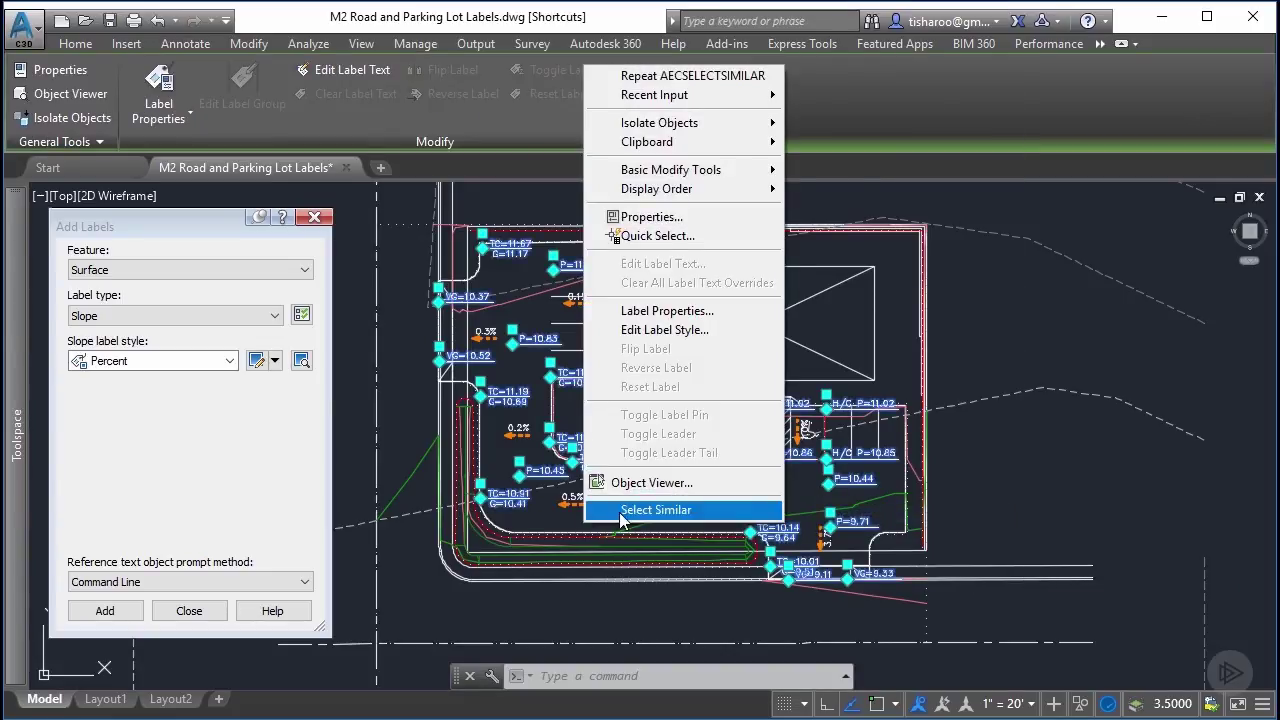
left_click(653, 310)
left_click(161, 383)
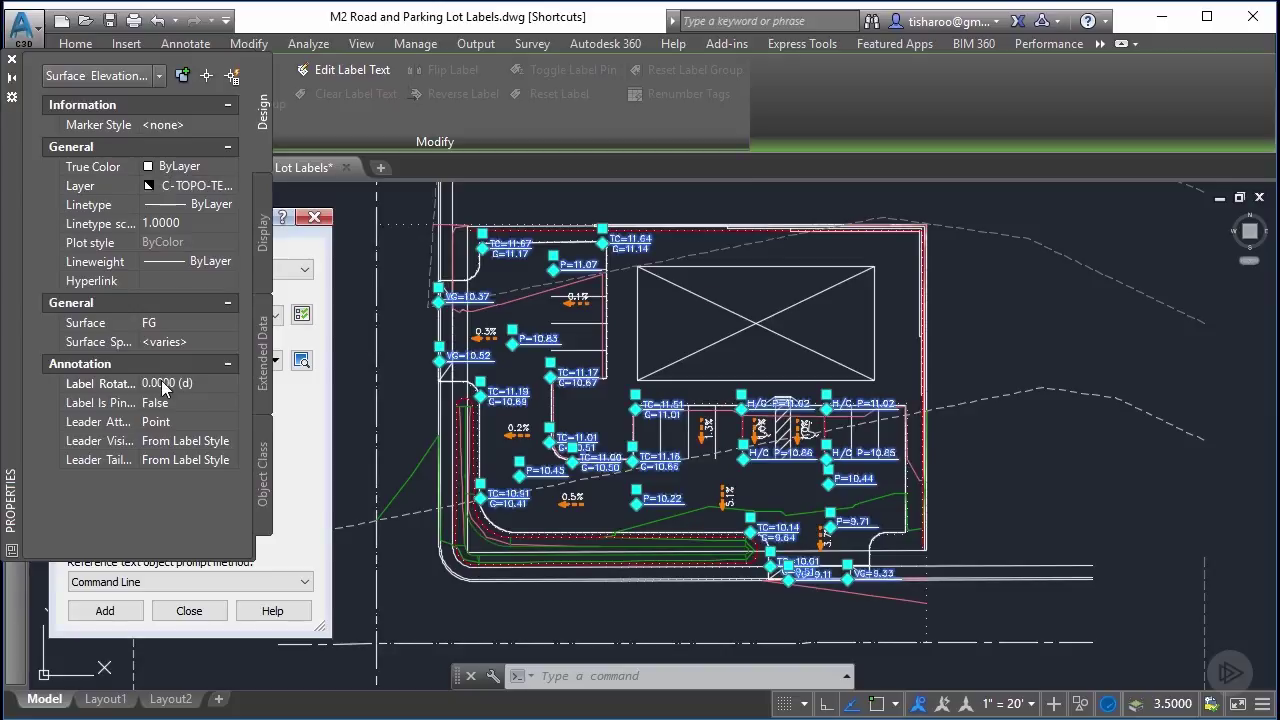
type("45")
key("Return")
key("Escape")
key("Escape")
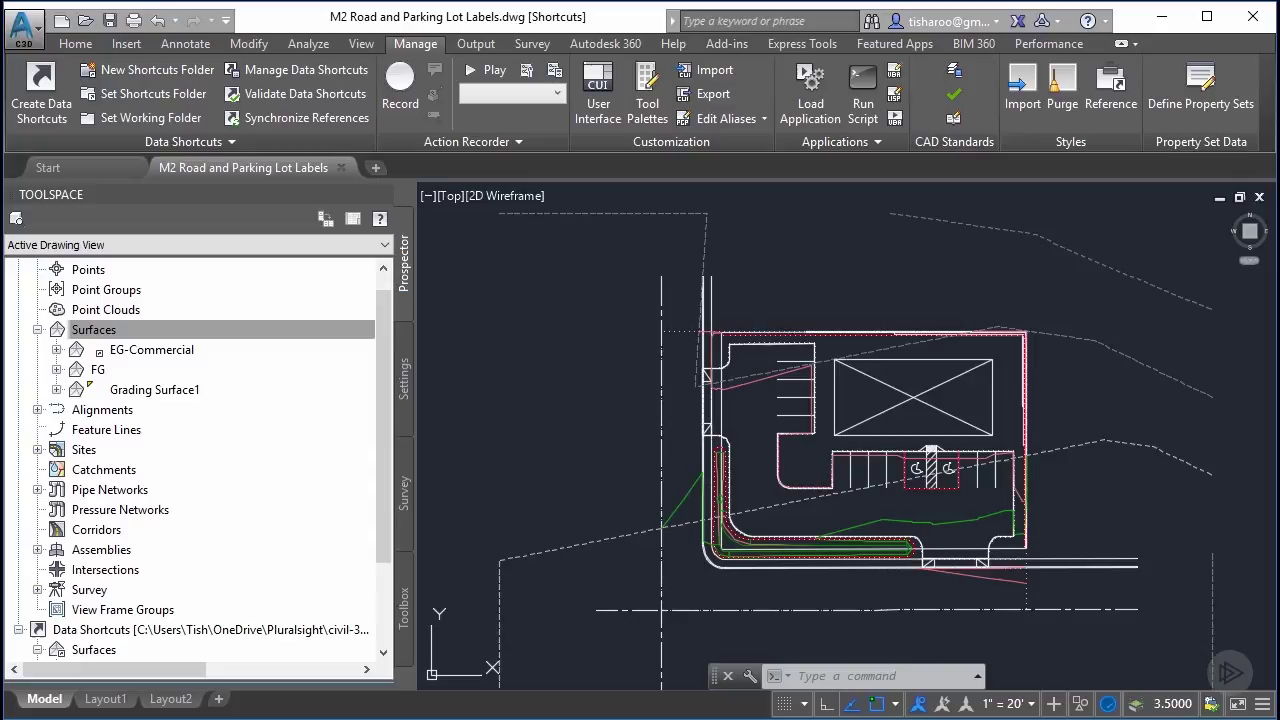
- In Toolspace Settings, expand Surface > Label Styles > Slope and Spot Elevation, selecting Slope's Expressions
left_click(405, 370)
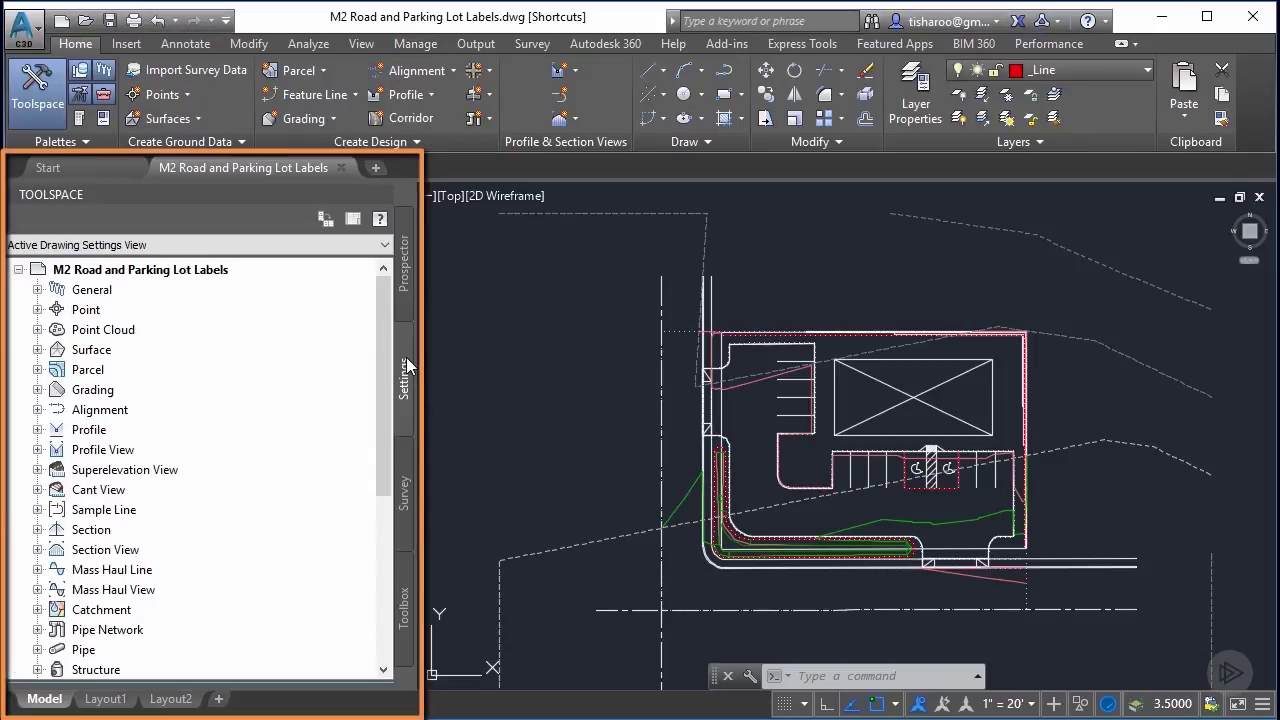
left_click(38, 350)
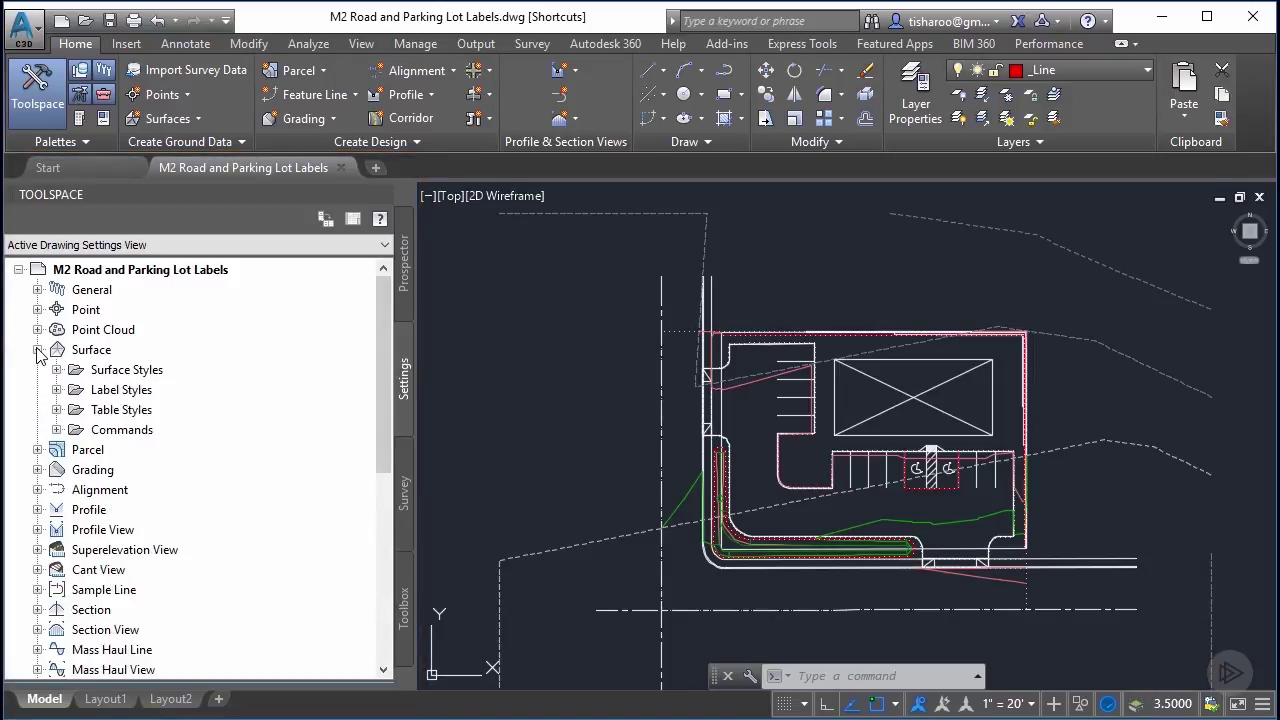
left_click(57, 390)
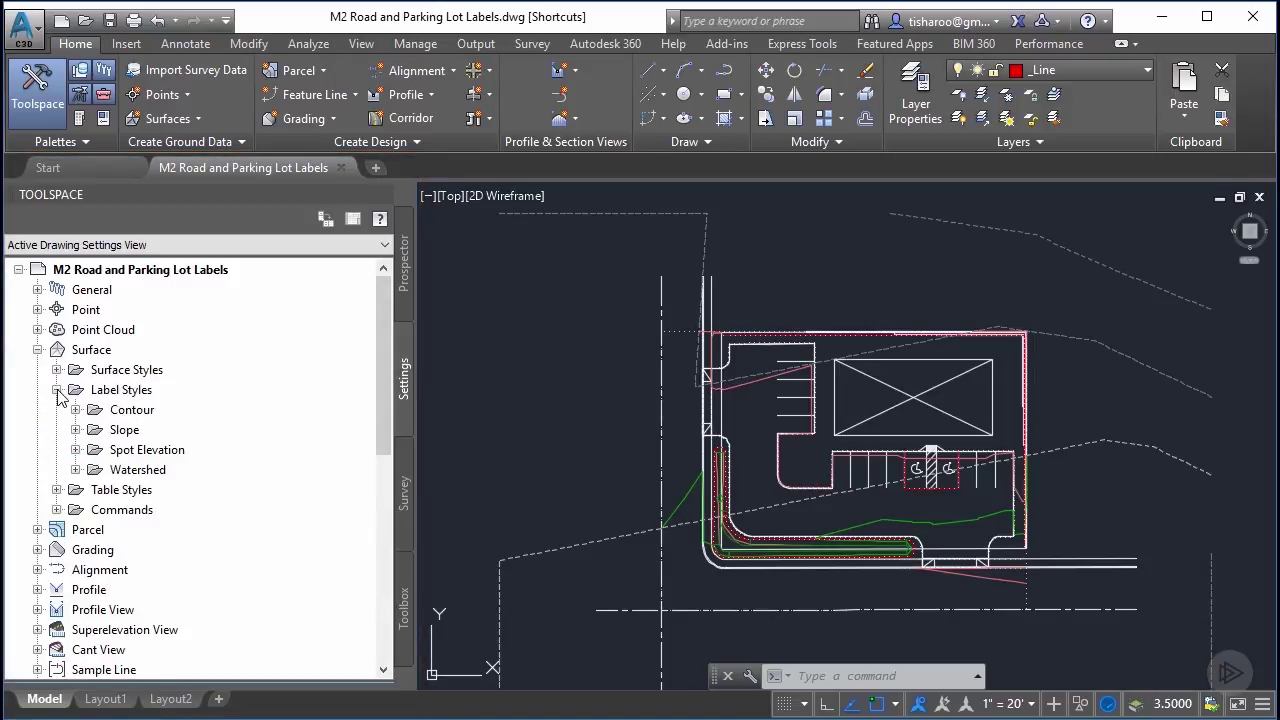
left_click(76, 430)
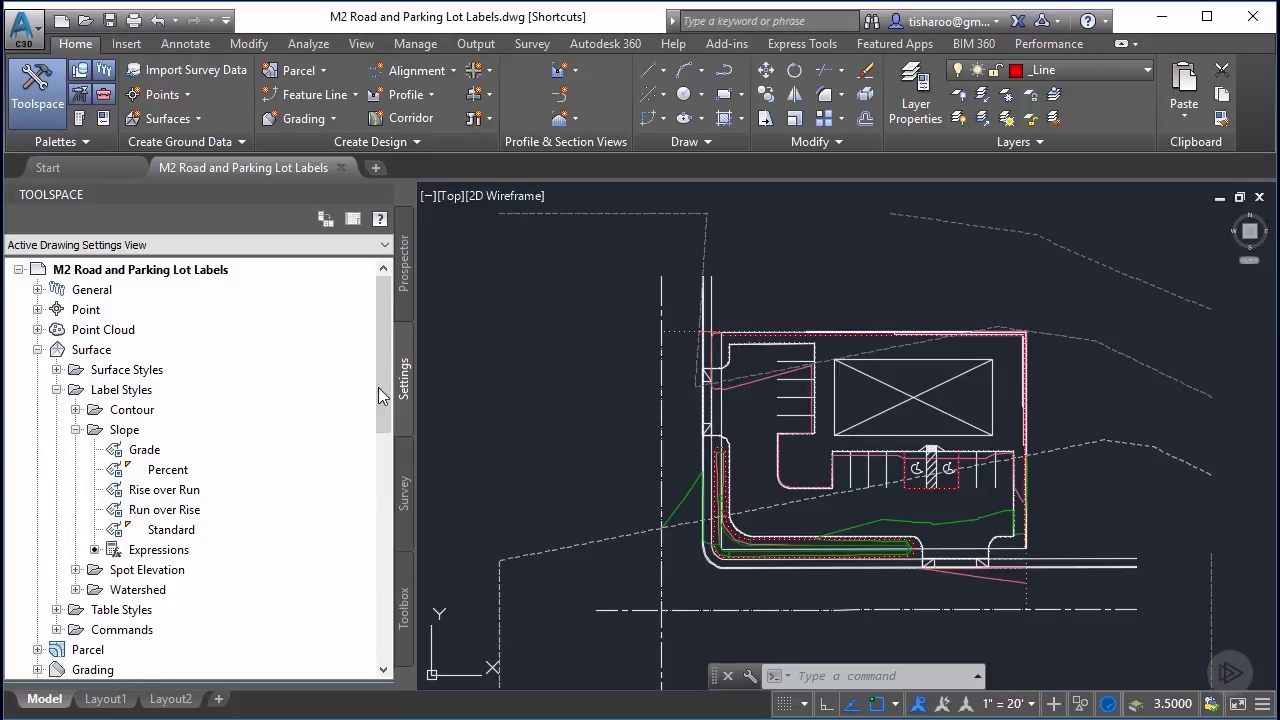
mouse_move(387, 389)
left_mouse_down()
mouse_move(354, 426)
mouse_move(384, 408)
left_mouse_up()
left_click(76, 490)
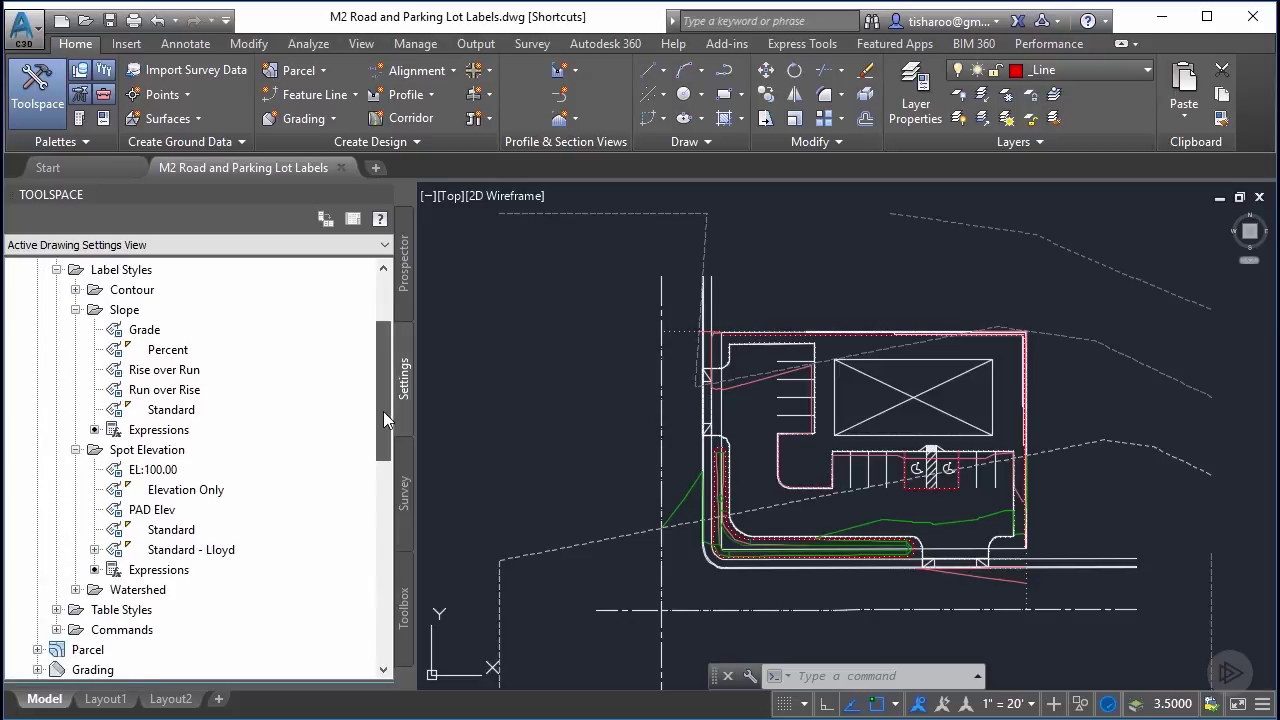
left_click(157, 430)
right_click(157, 430)
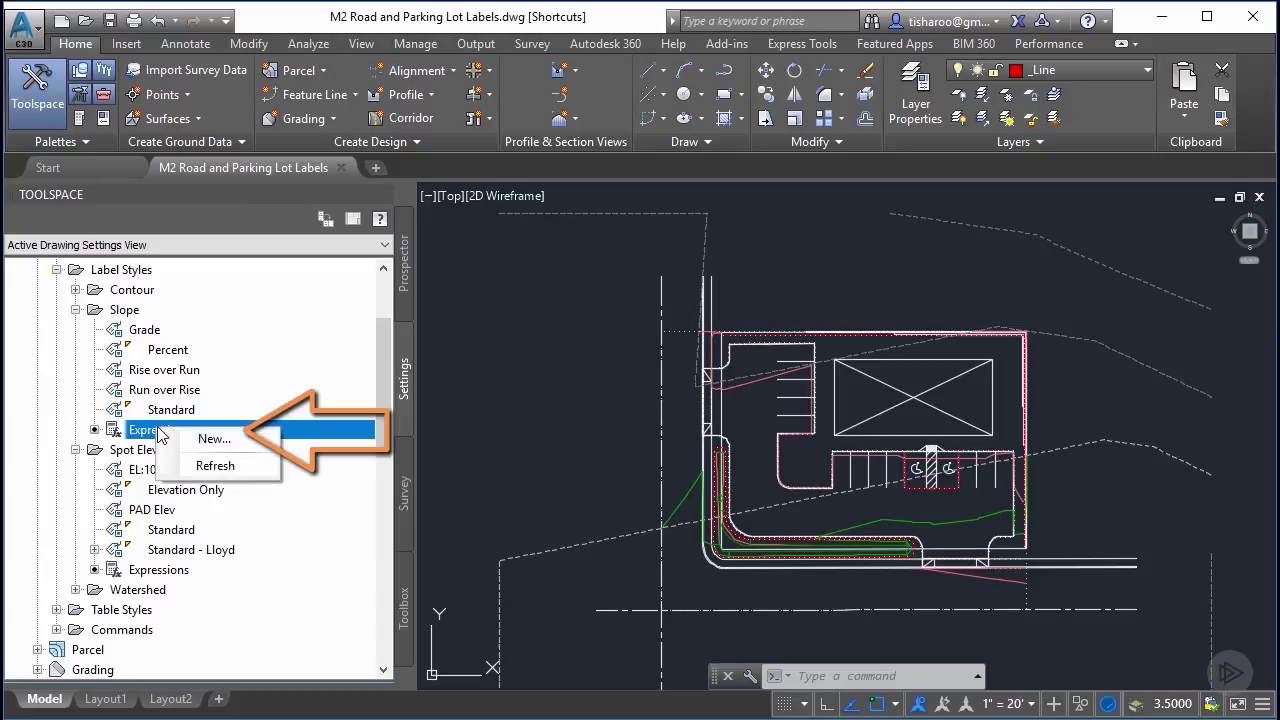
left_click(211, 435)
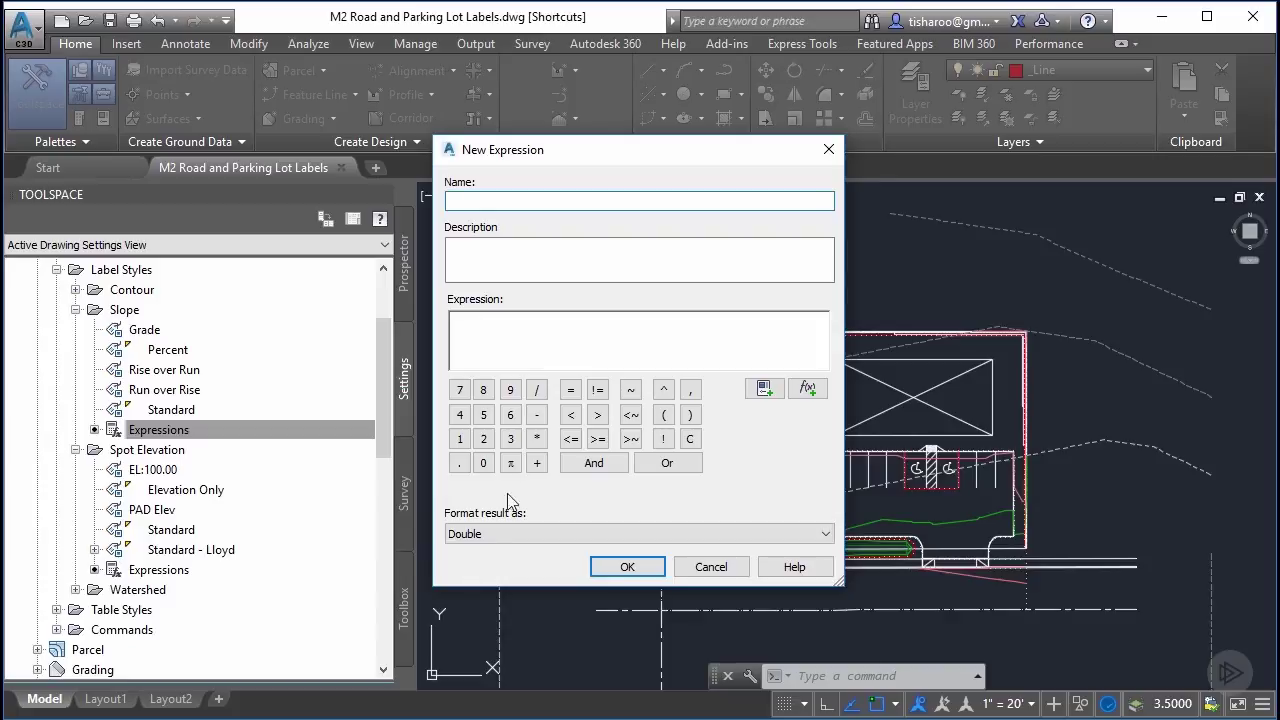
left_click(828, 150)
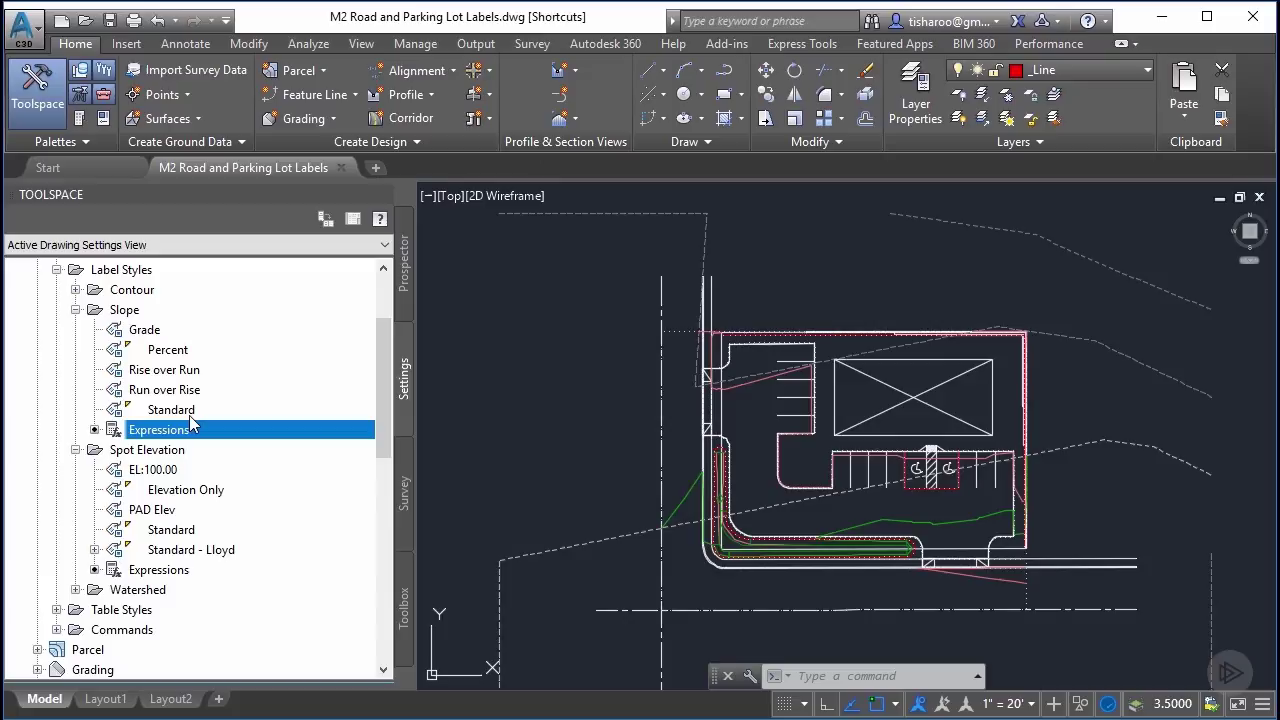
left_click(156, 570)
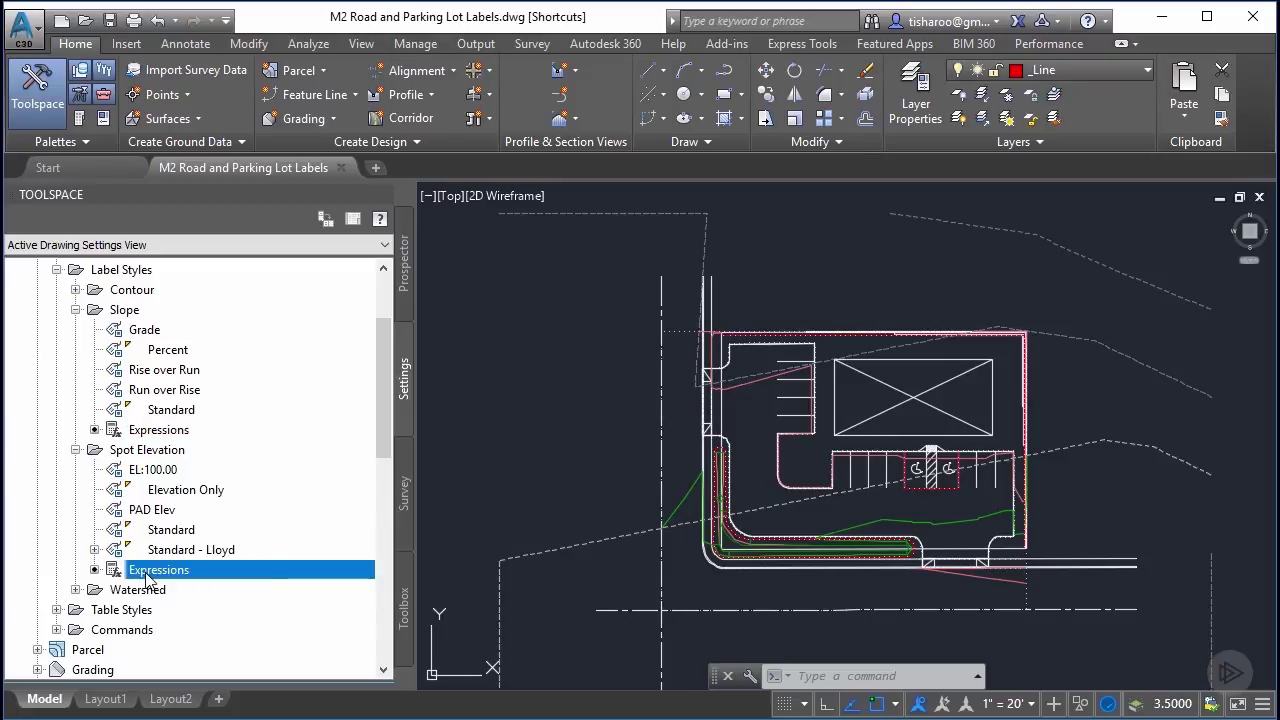
right_click(147, 578)
left_click(200, 584)
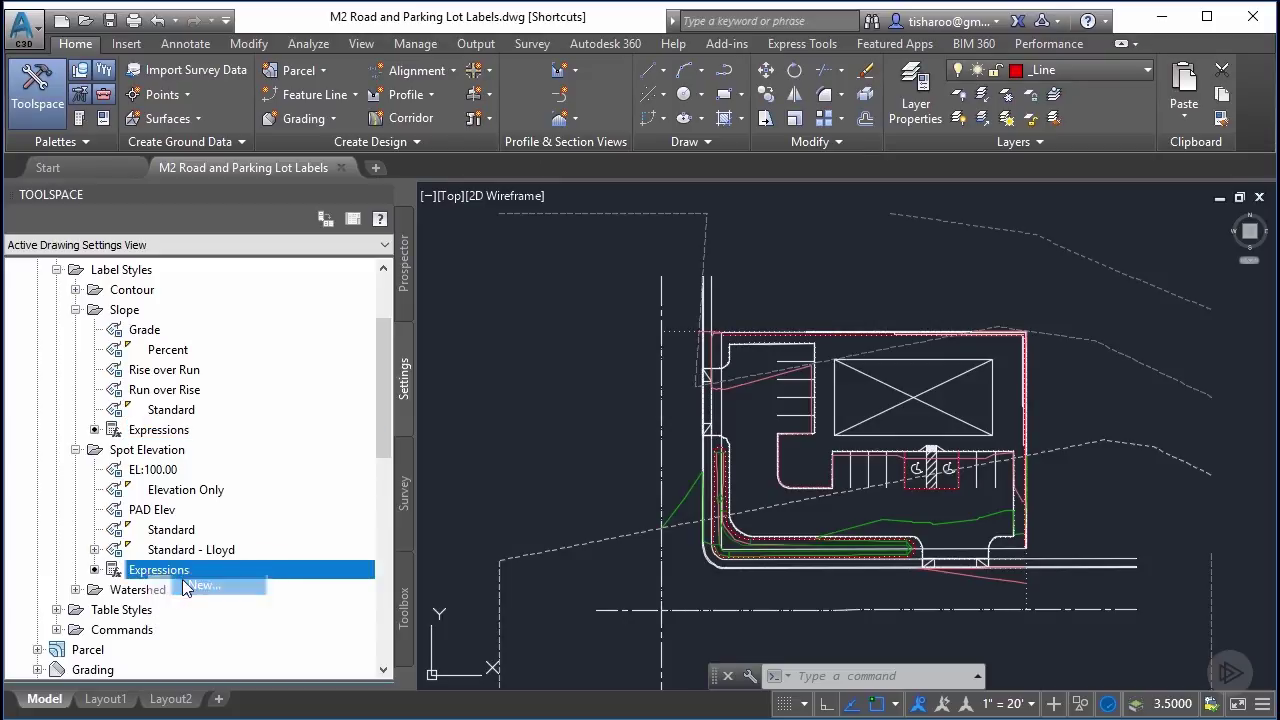
left_click(829, 149)
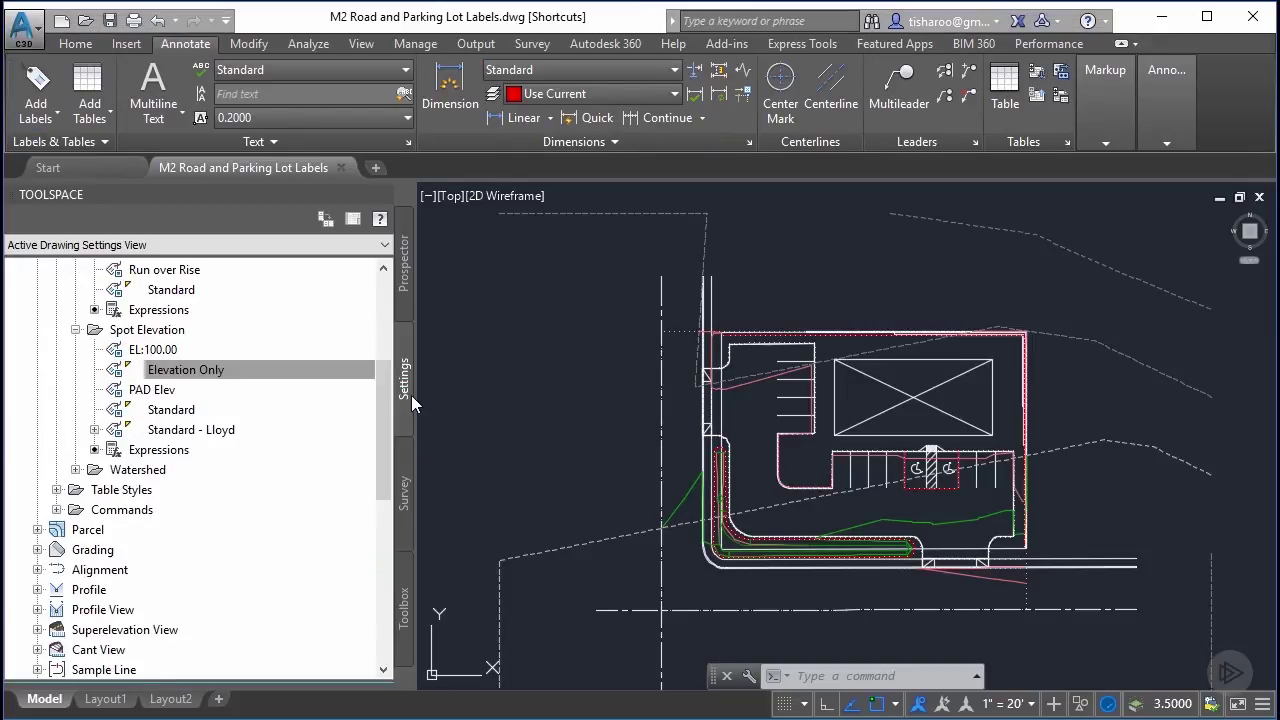
- Edit the Elevation Only label style and rename it to 'Spot Elevation' on the Information tab
right_click(188, 373)
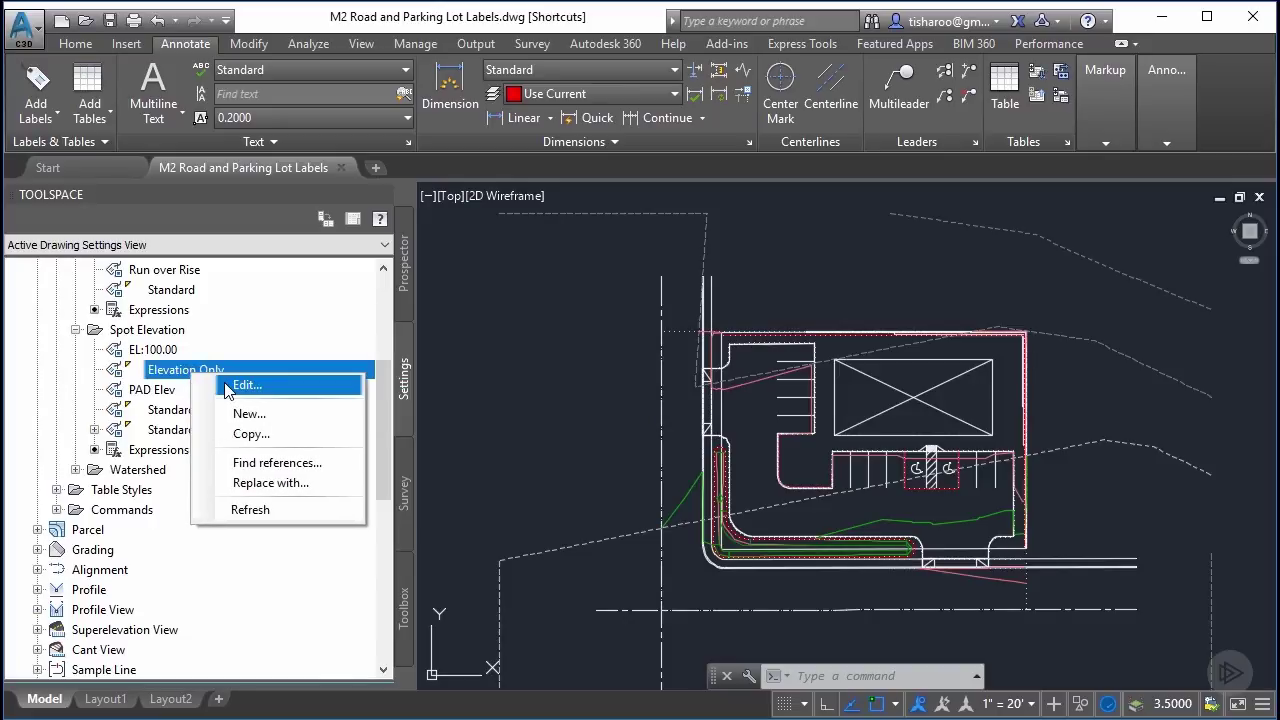
left_click(244, 385)
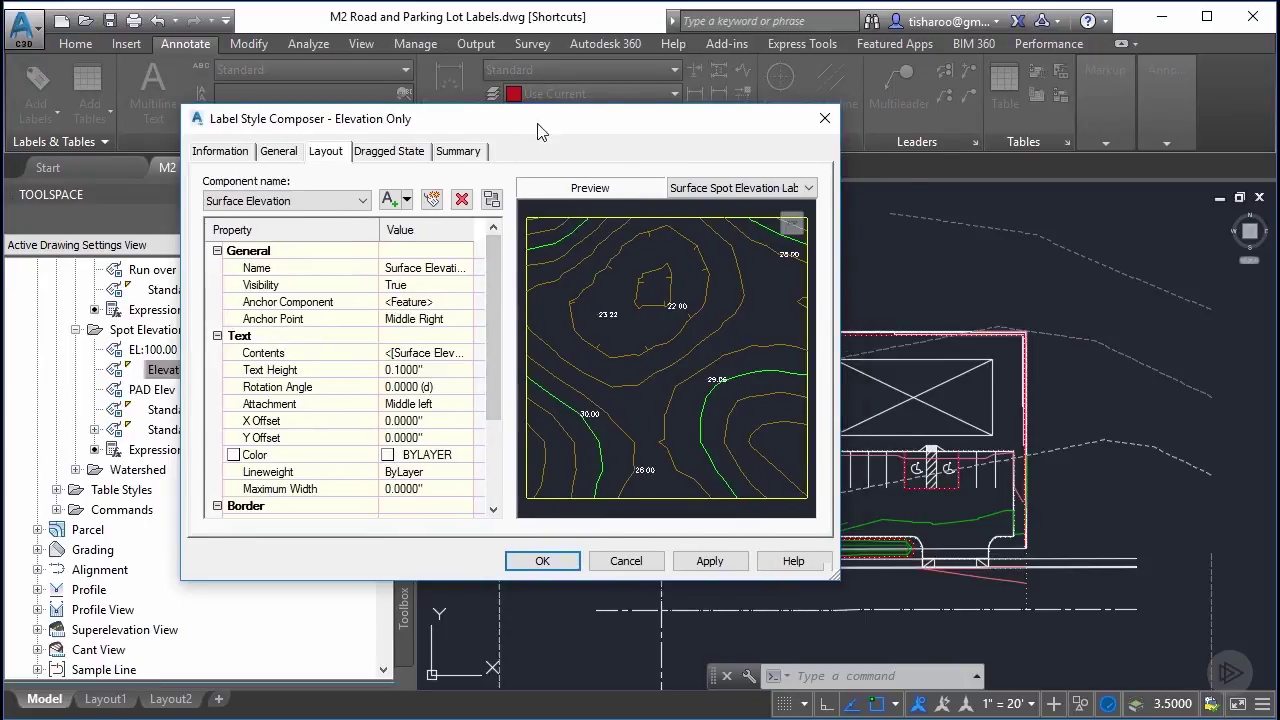
left_click_drag(531, 123, 625, 144)
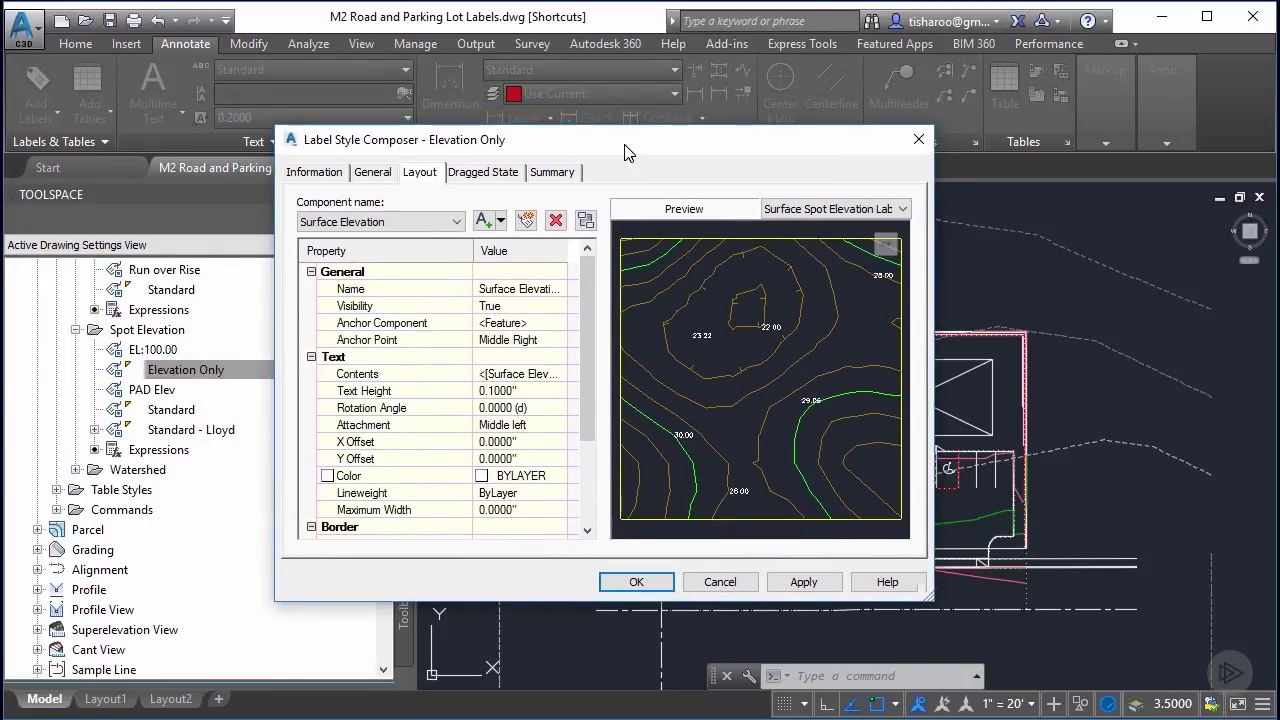
left_click(318, 174)
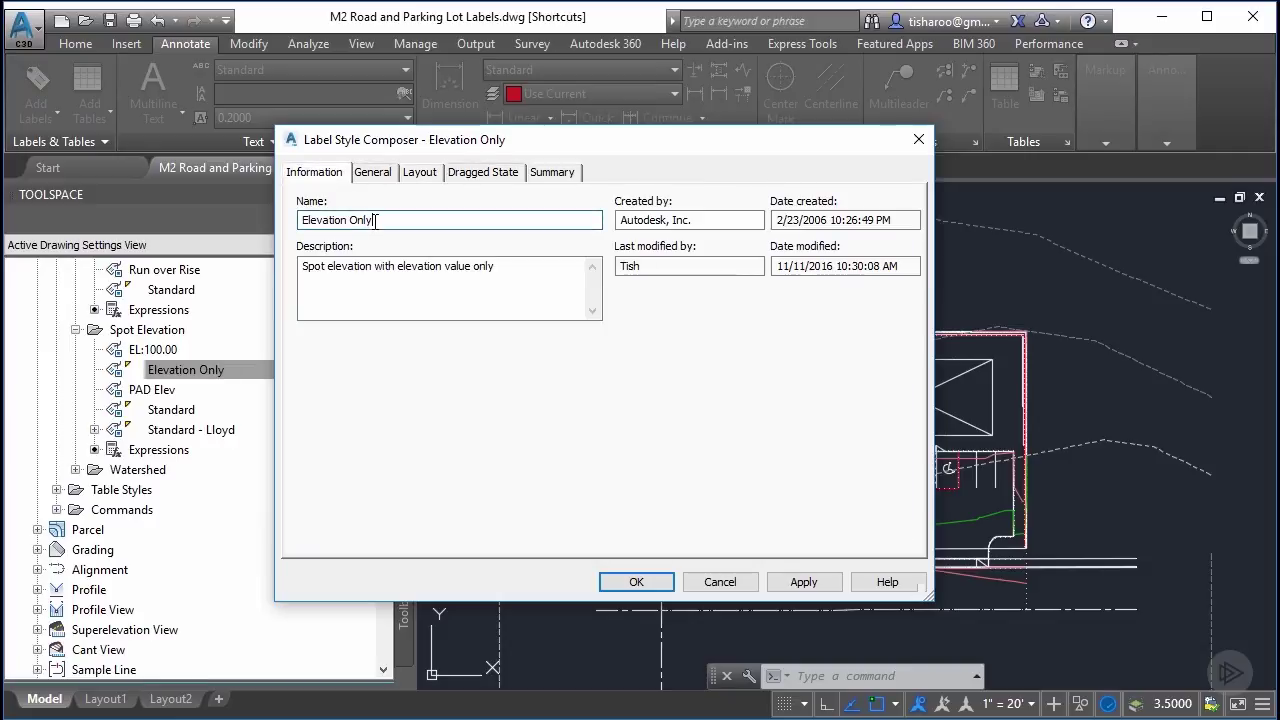
key("BackSpace")
key("BackSpace")
key("BackSpace")
key("BackSpace")
key("BackSpace")
left_click(302, 220)
type("Spot")
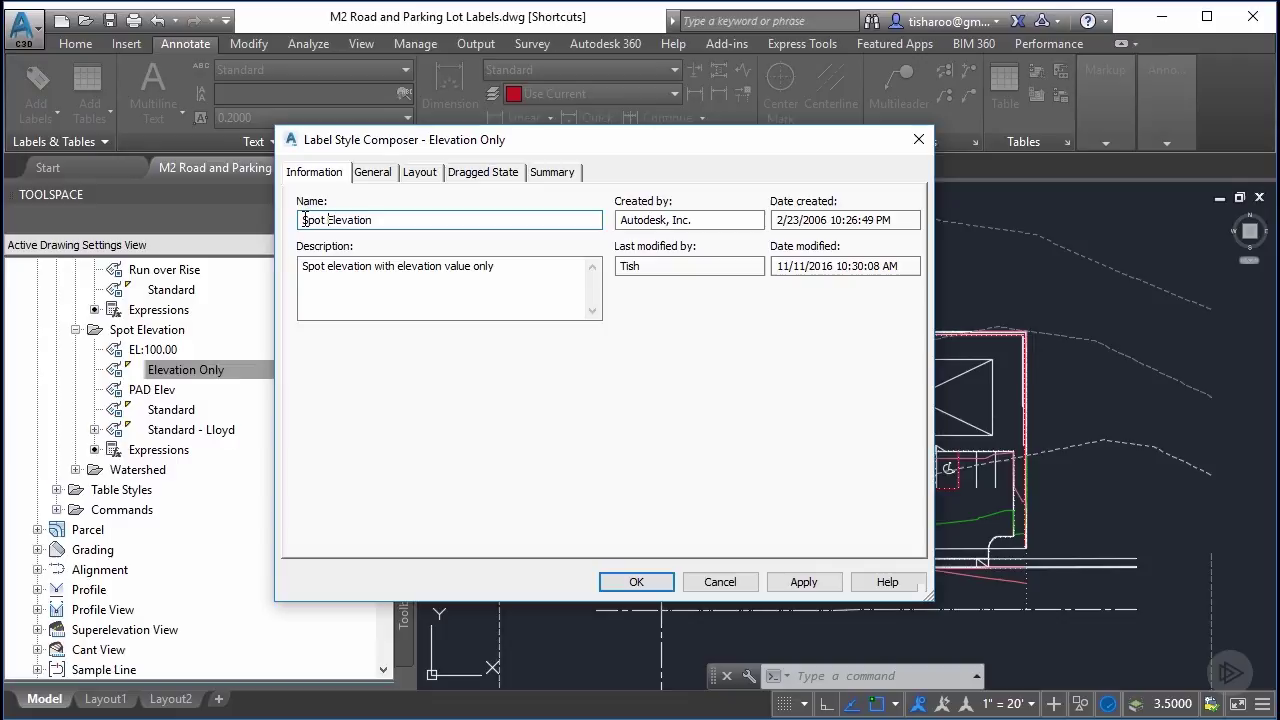
left_click(372, 174)
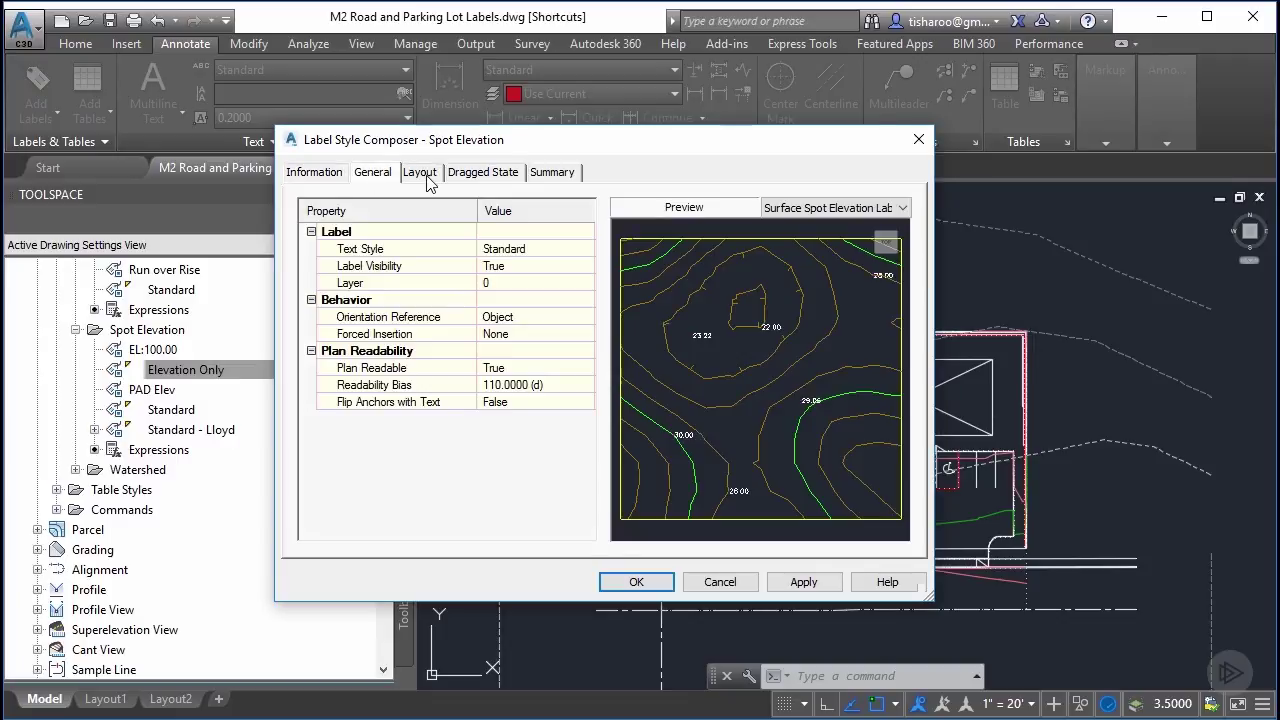
- On the Layout tab, add a Block component and name it Dot
left_click(419, 173)
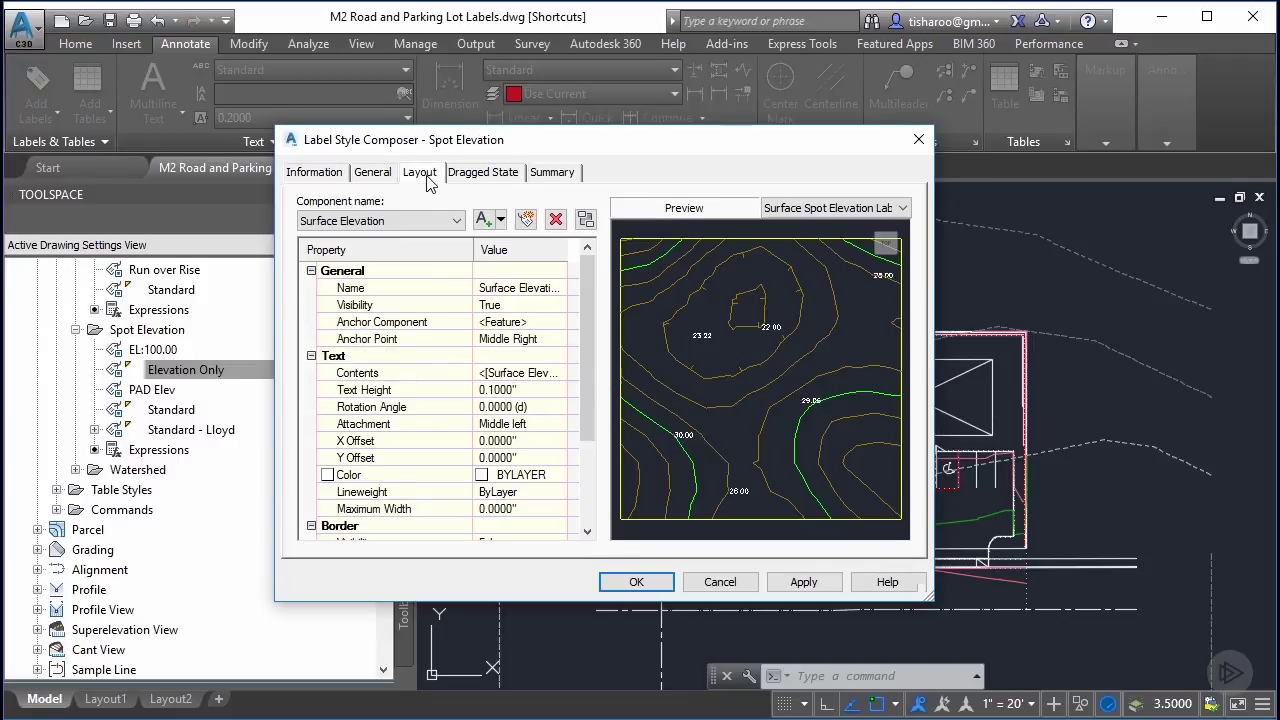
left_click(531, 290)
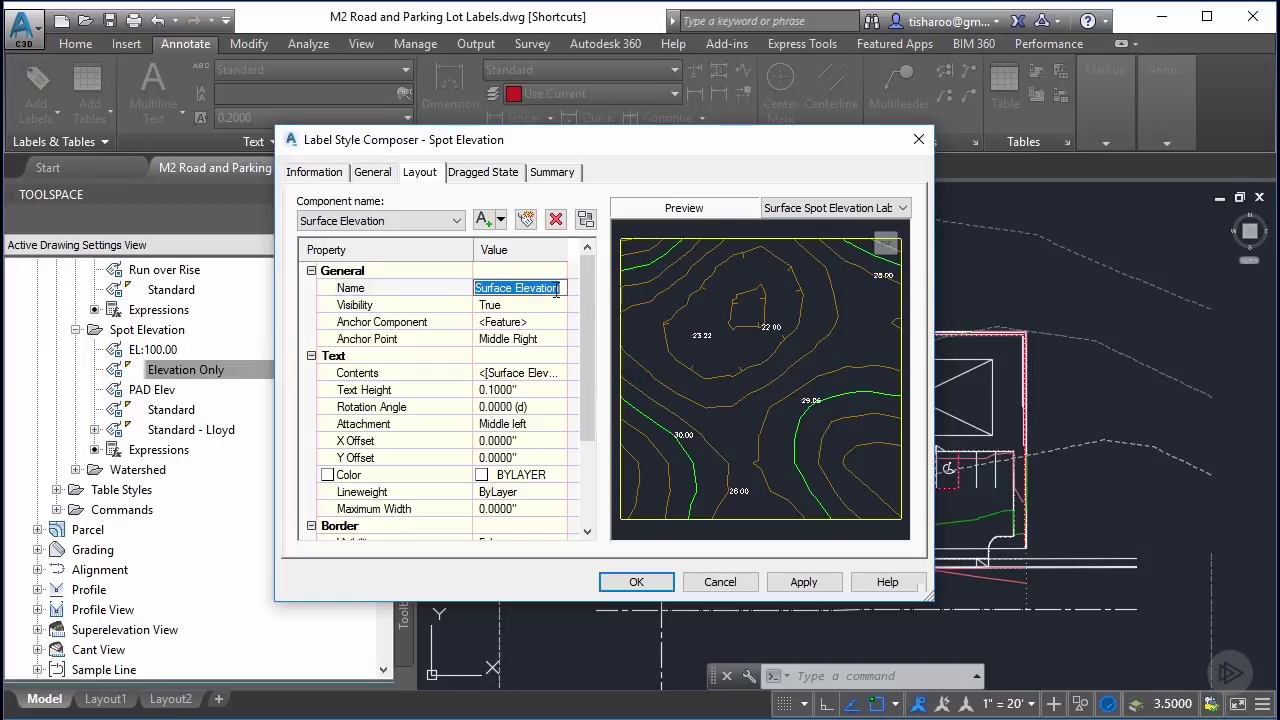
left_click(500, 220)
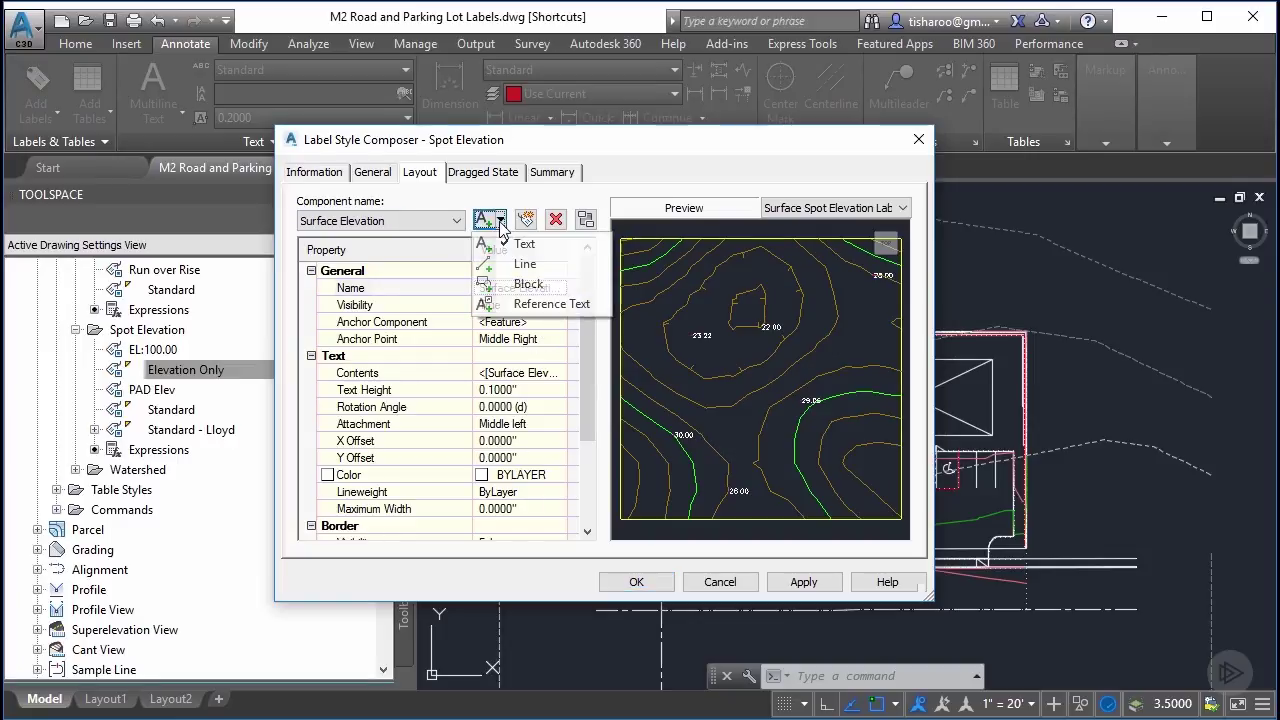
left_click(518, 283)
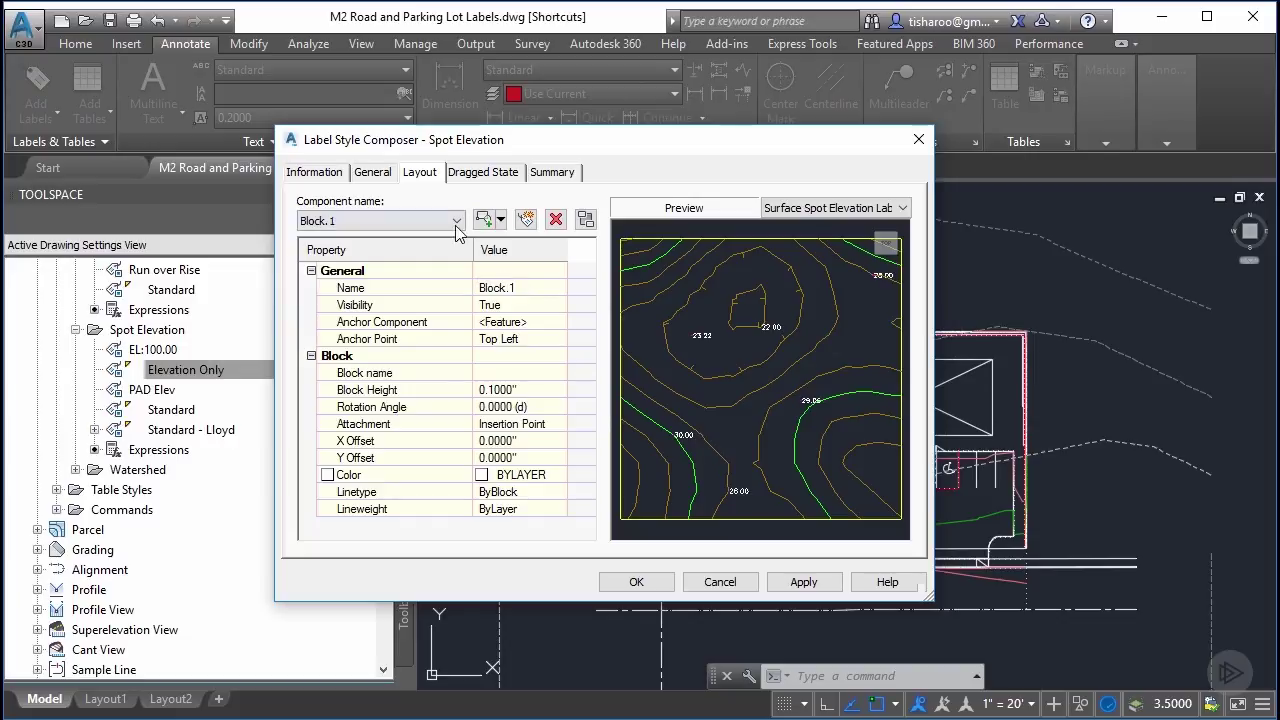
left_click(527, 288)
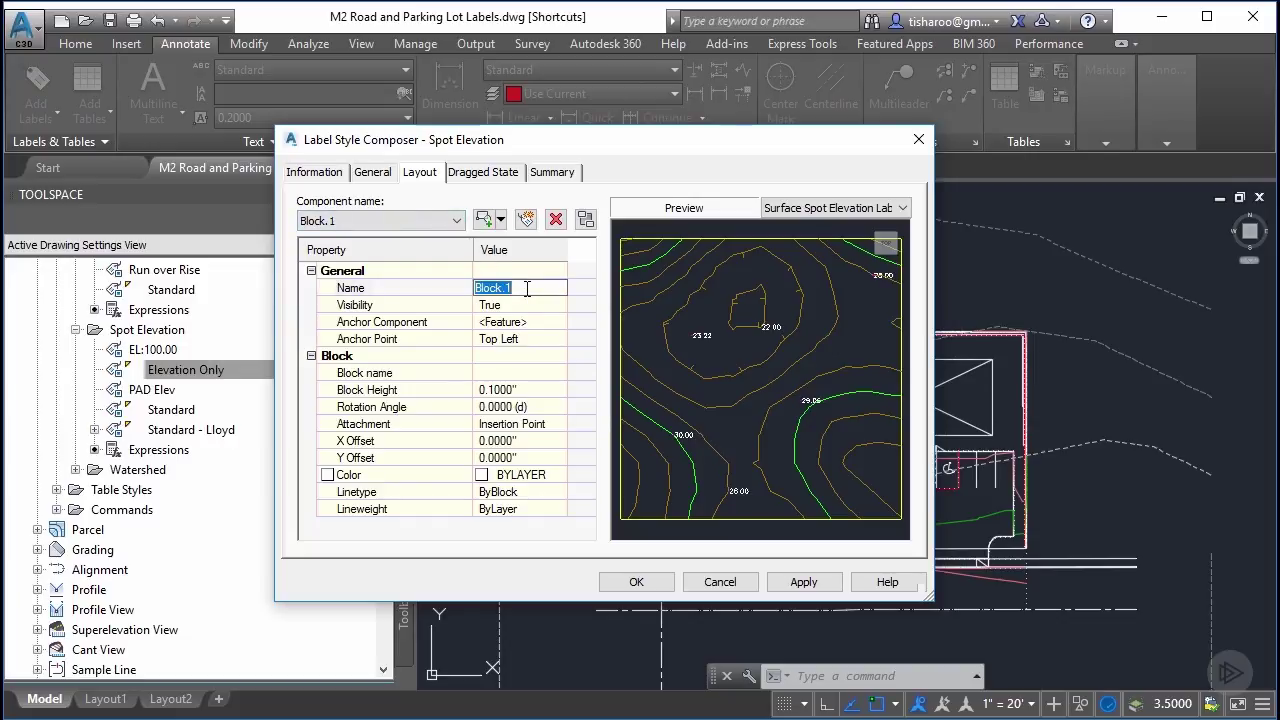
type("Dot")
left_click(547, 378)
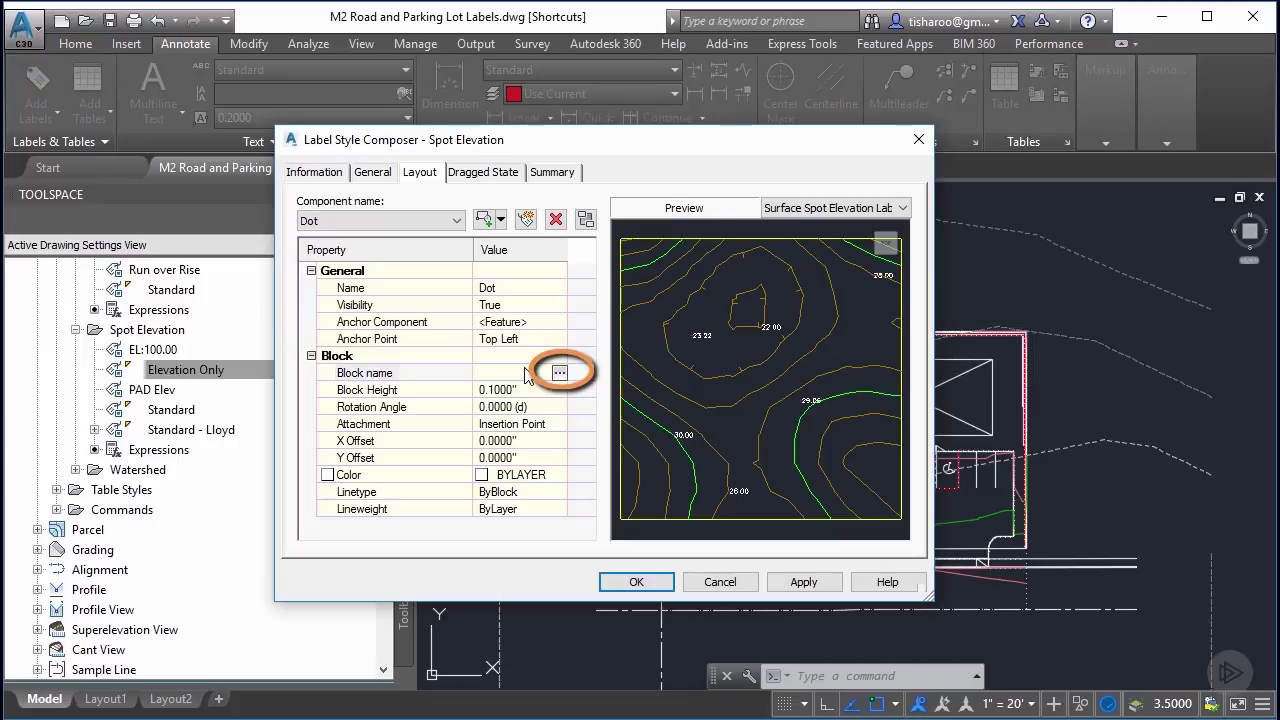
- Set the Dot component's block name to the DOT block
left_click(559, 373)
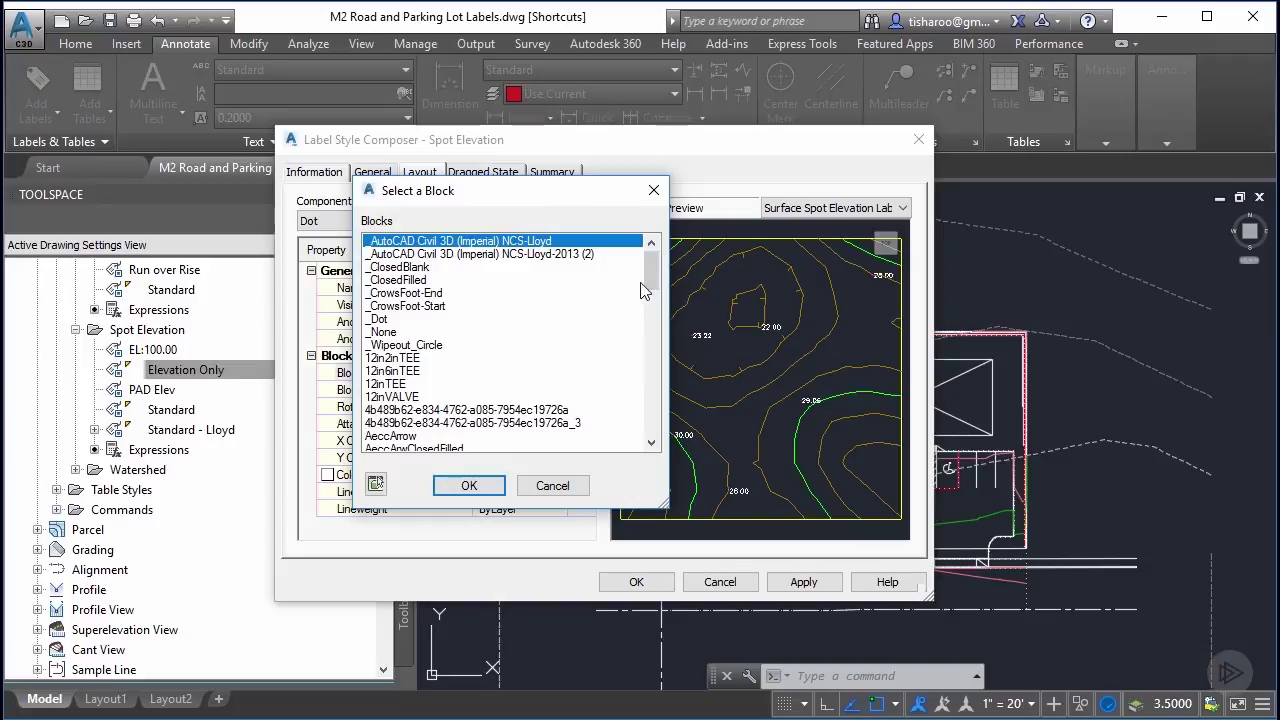
left_click_drag(650, 280, 650, 322)
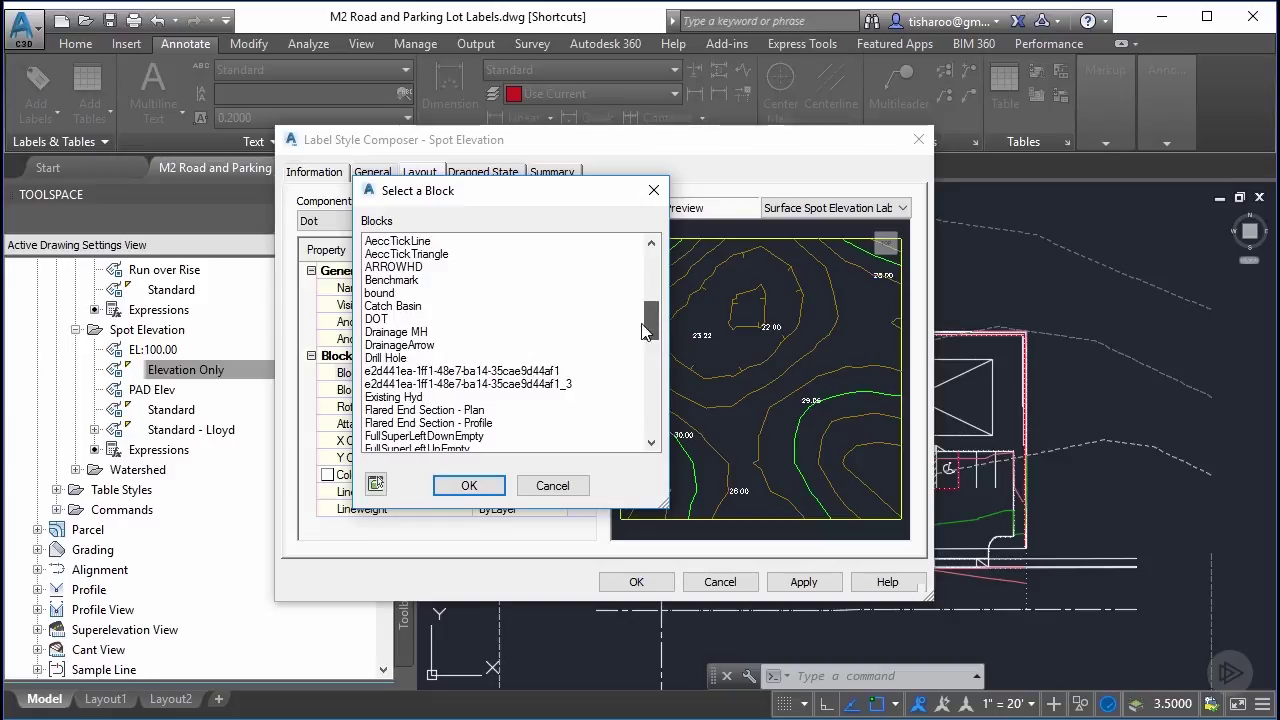
left_click(417, 320)
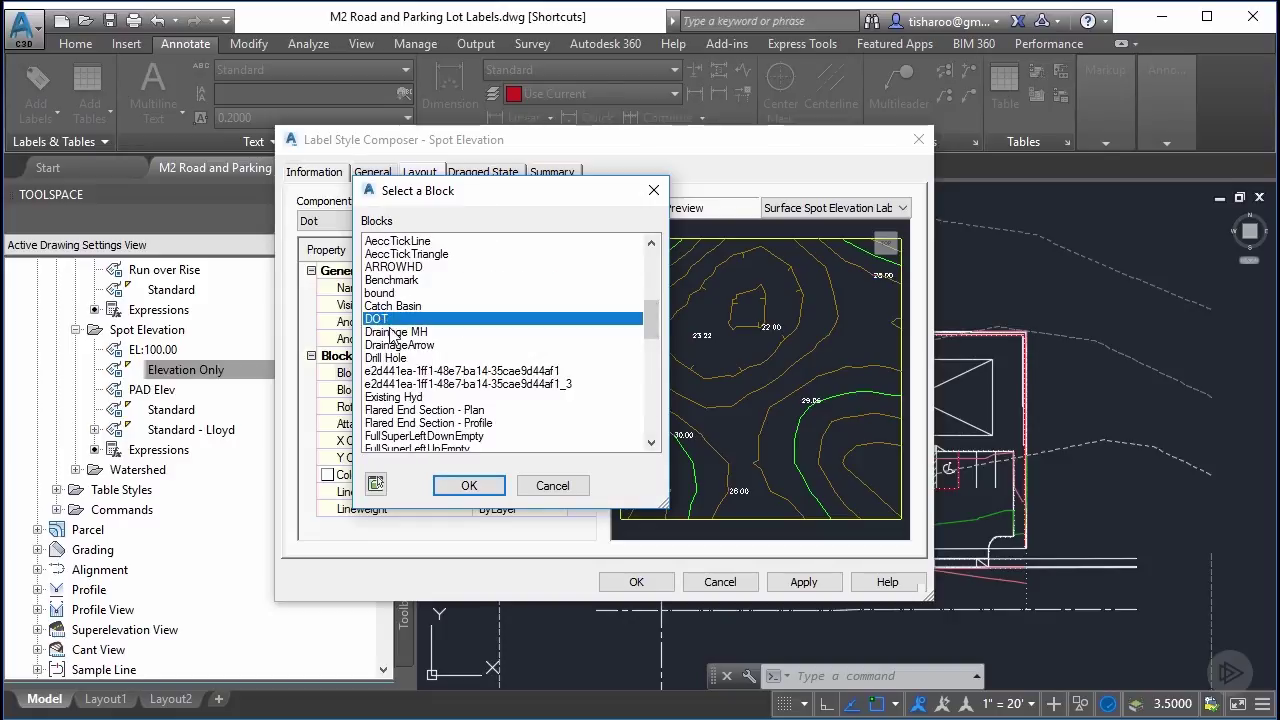
left_click(466, 486)
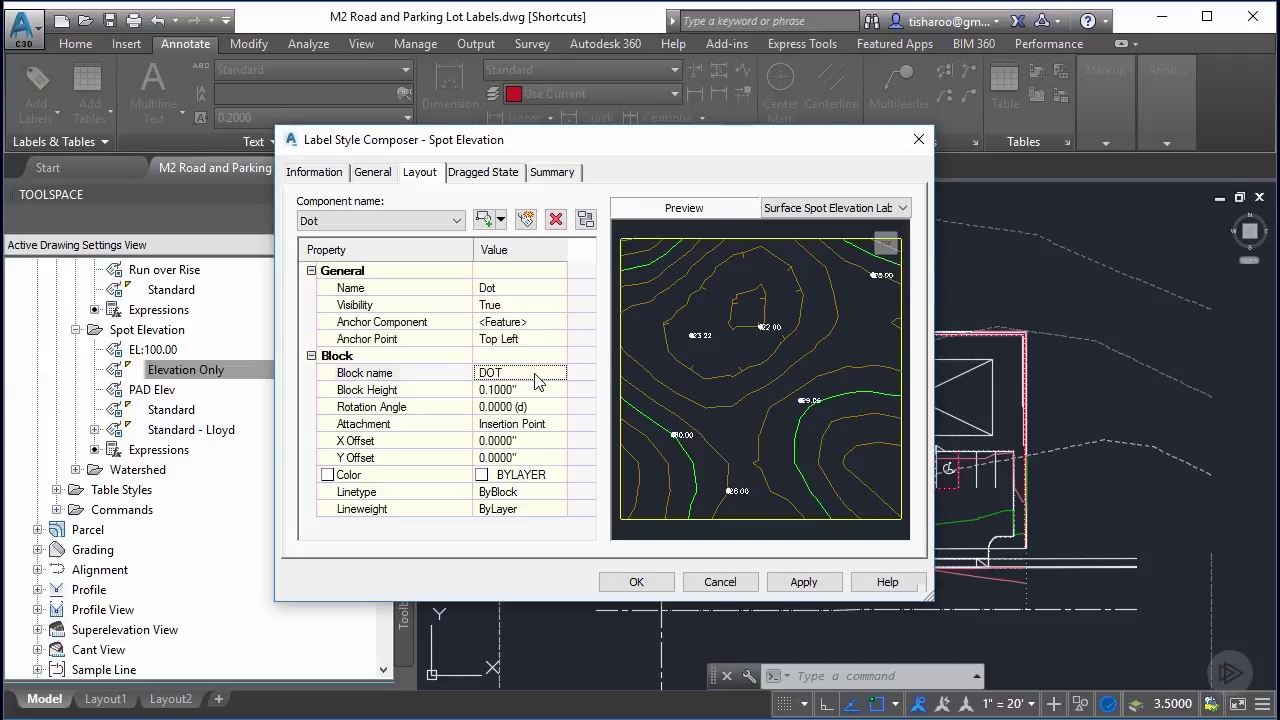
left_click(455, 222)
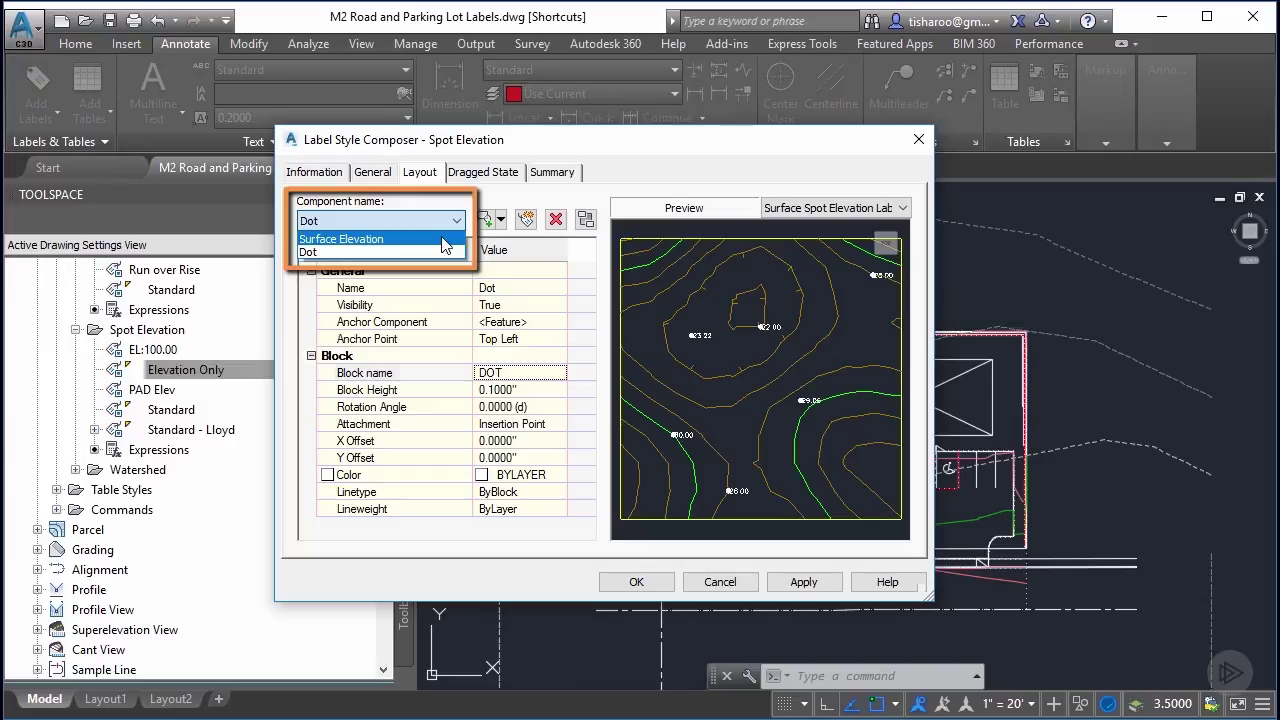
left_click(459, 221)
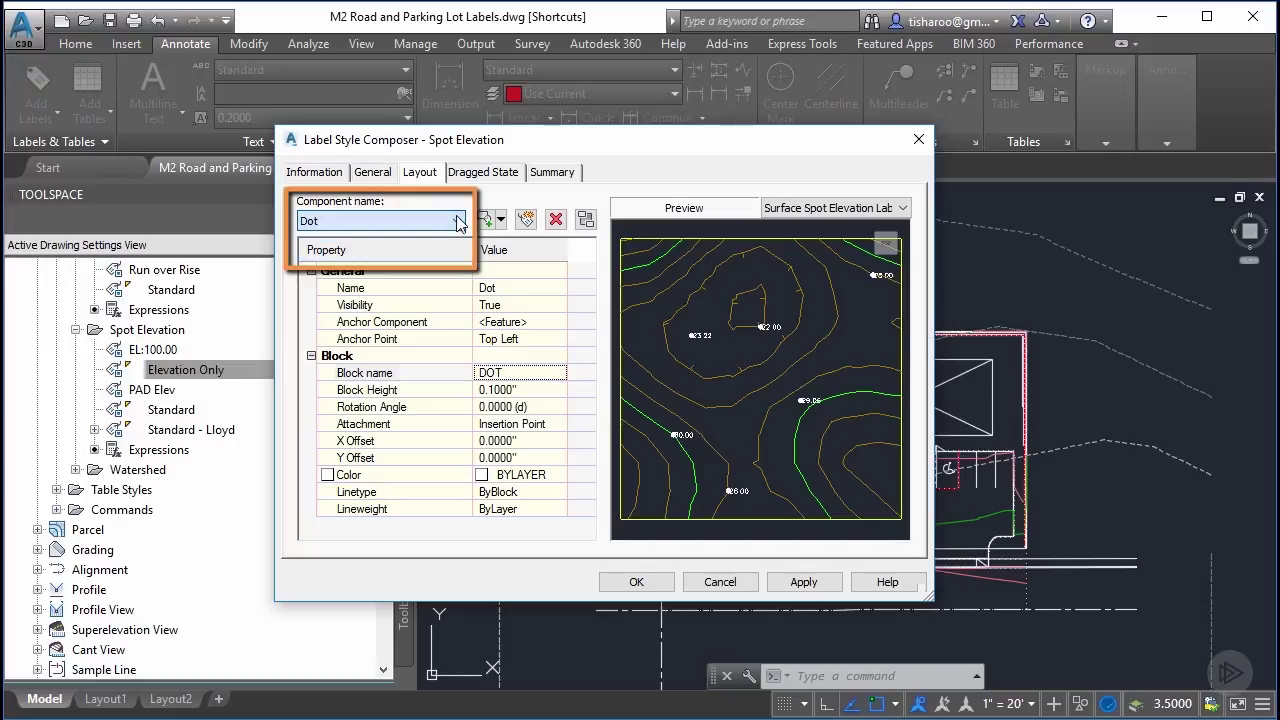
- Set the Dot block height to 0.1, after trying 1 and 0.5
left_click(520, 390)
type("1")
key("Return")
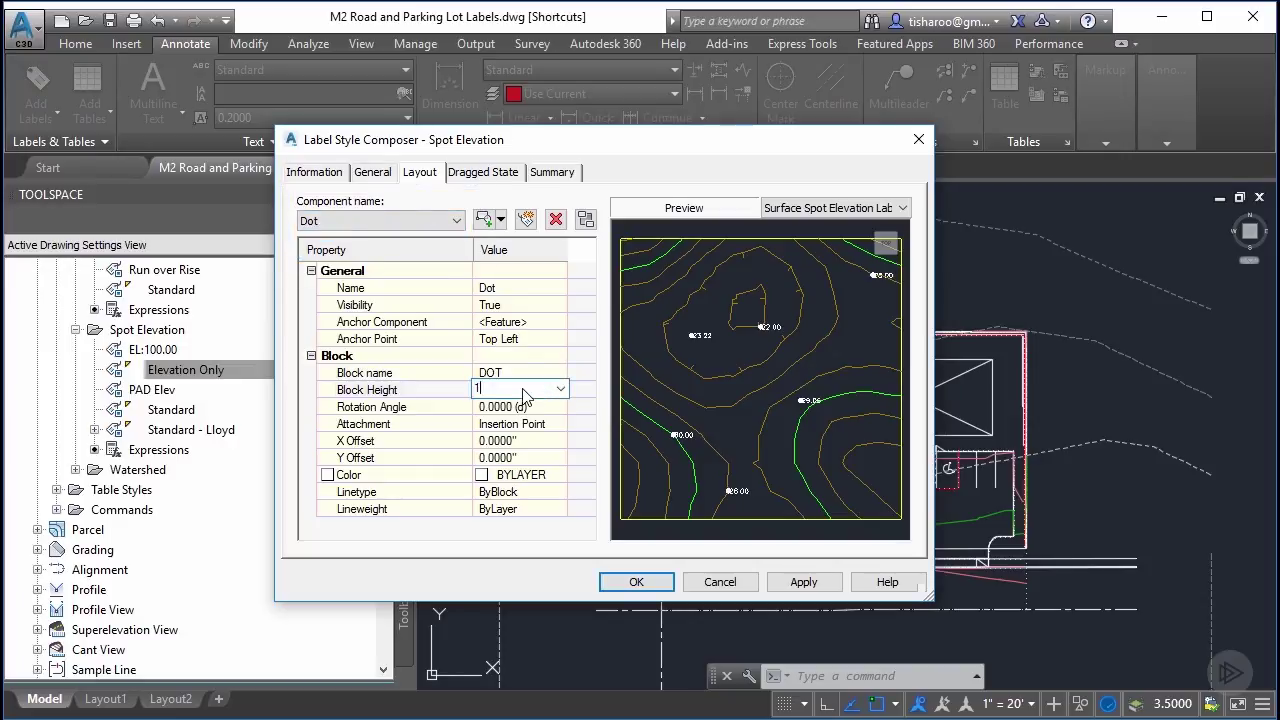
left_click(520, 390)
type(".5")
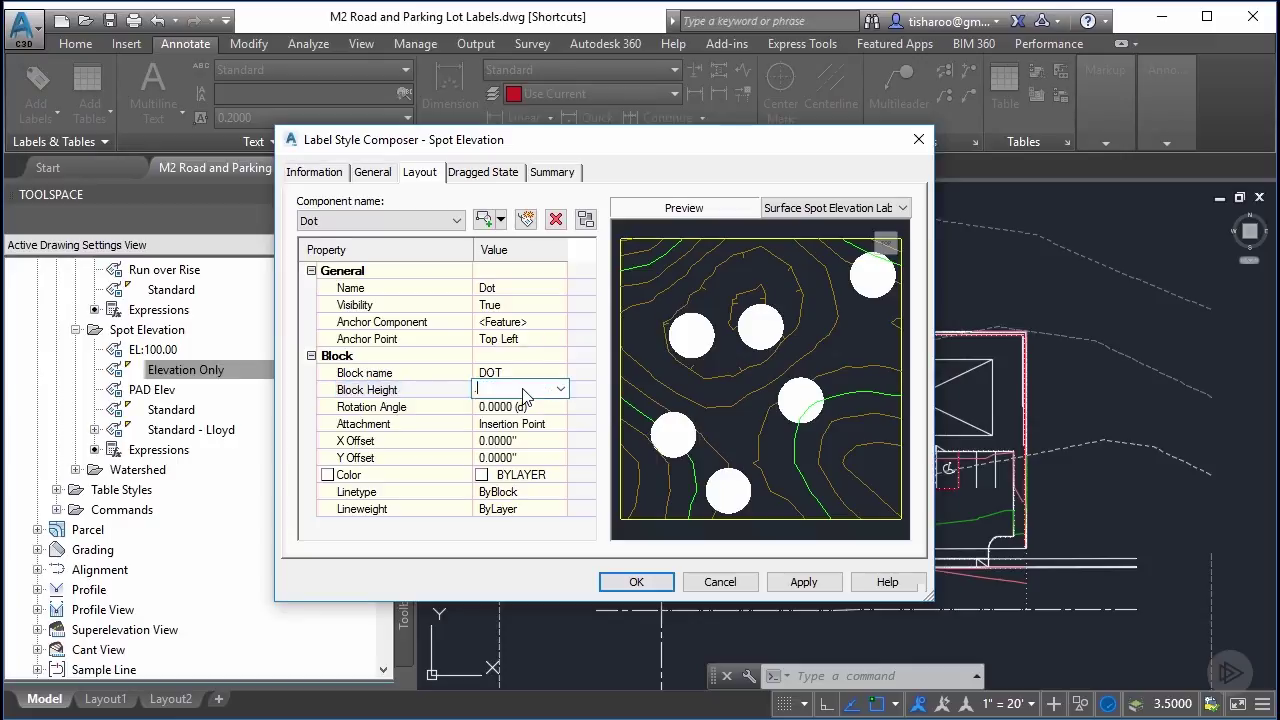
key("Return")
left_click(520, 390)
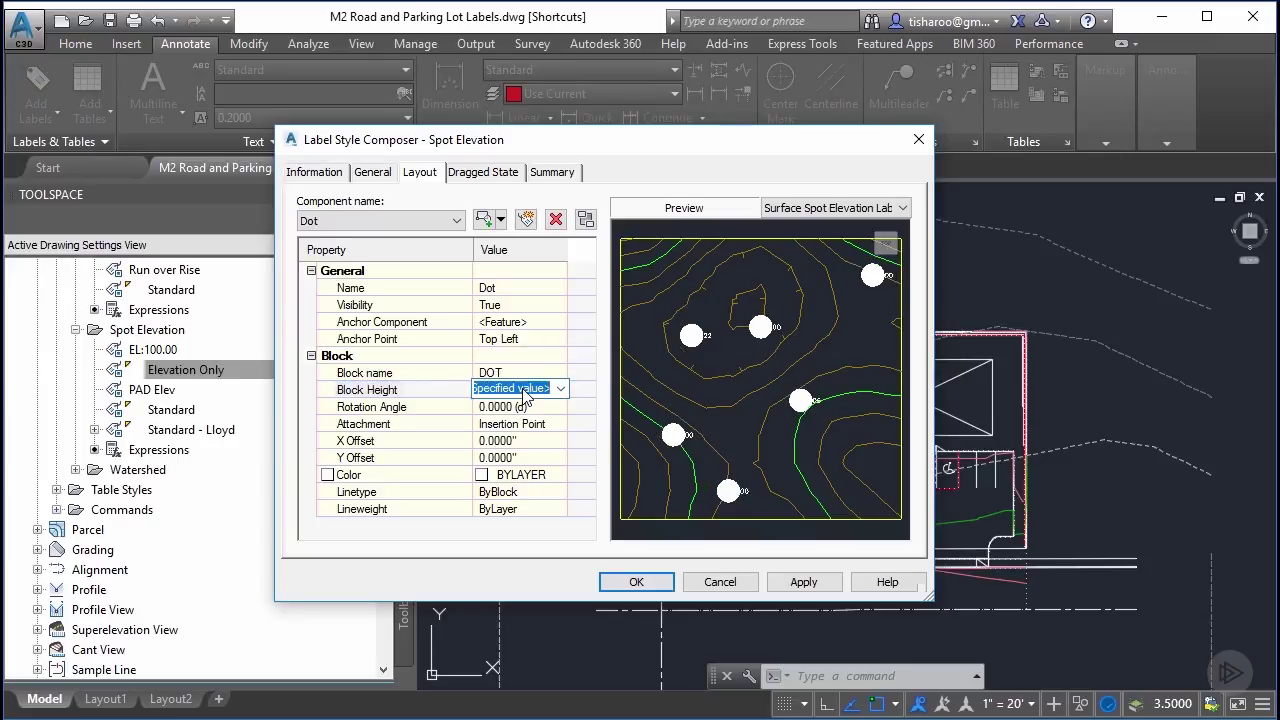
type(".1")
key("Return")
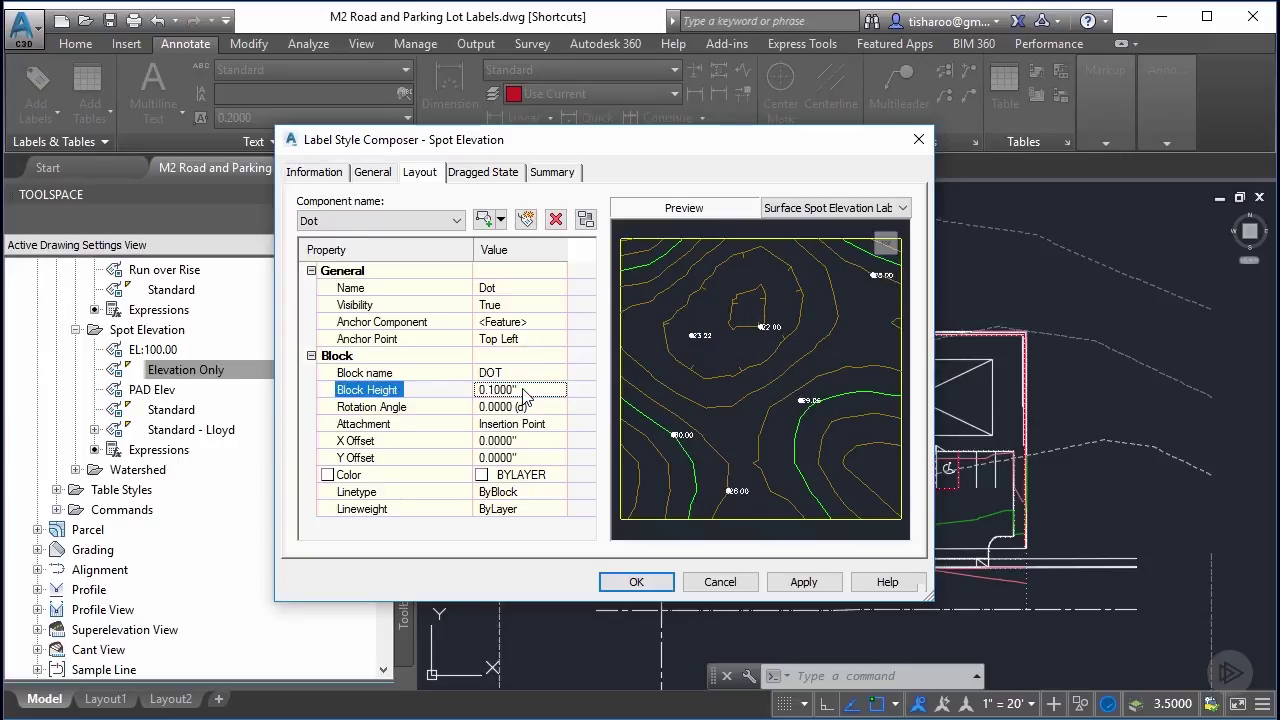
- Give the Surface Elevation text component an X offset and Y offset of 0.1
left_click(453, 222)
left_click(414, 240)
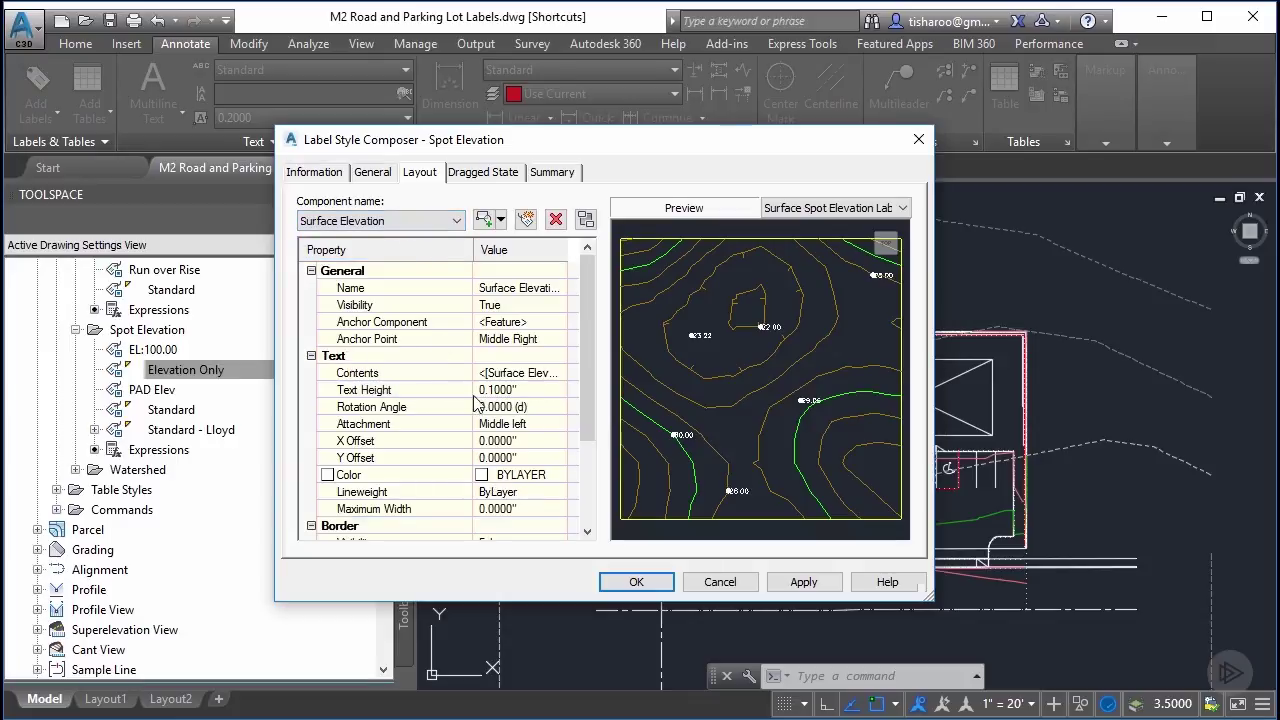
left_click(527, 441)
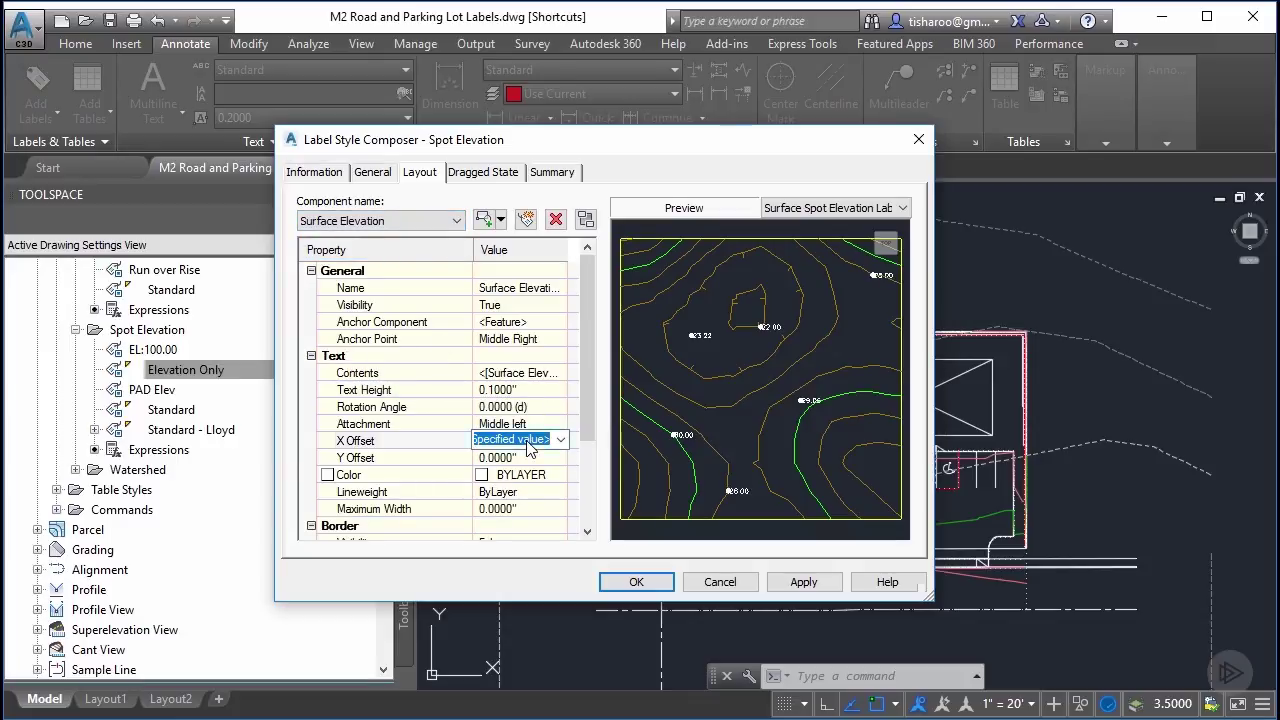
type("0.1")
key("Return")
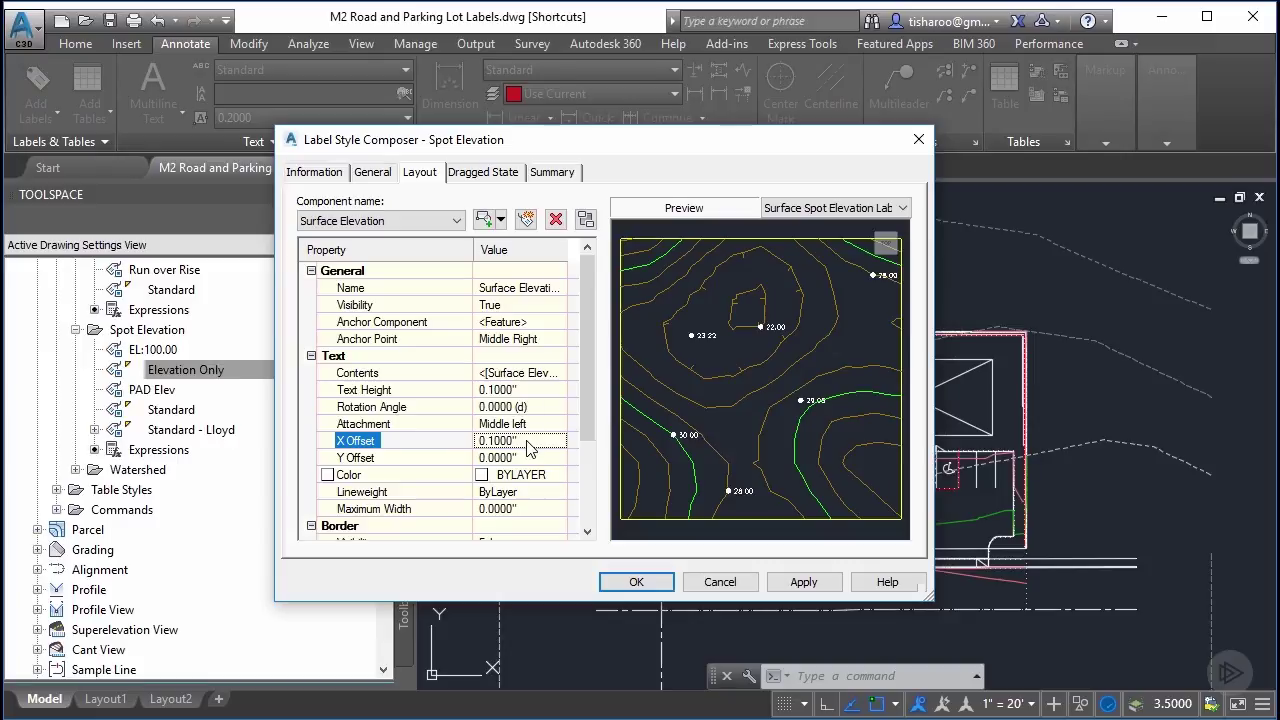
left_click(529, 457)
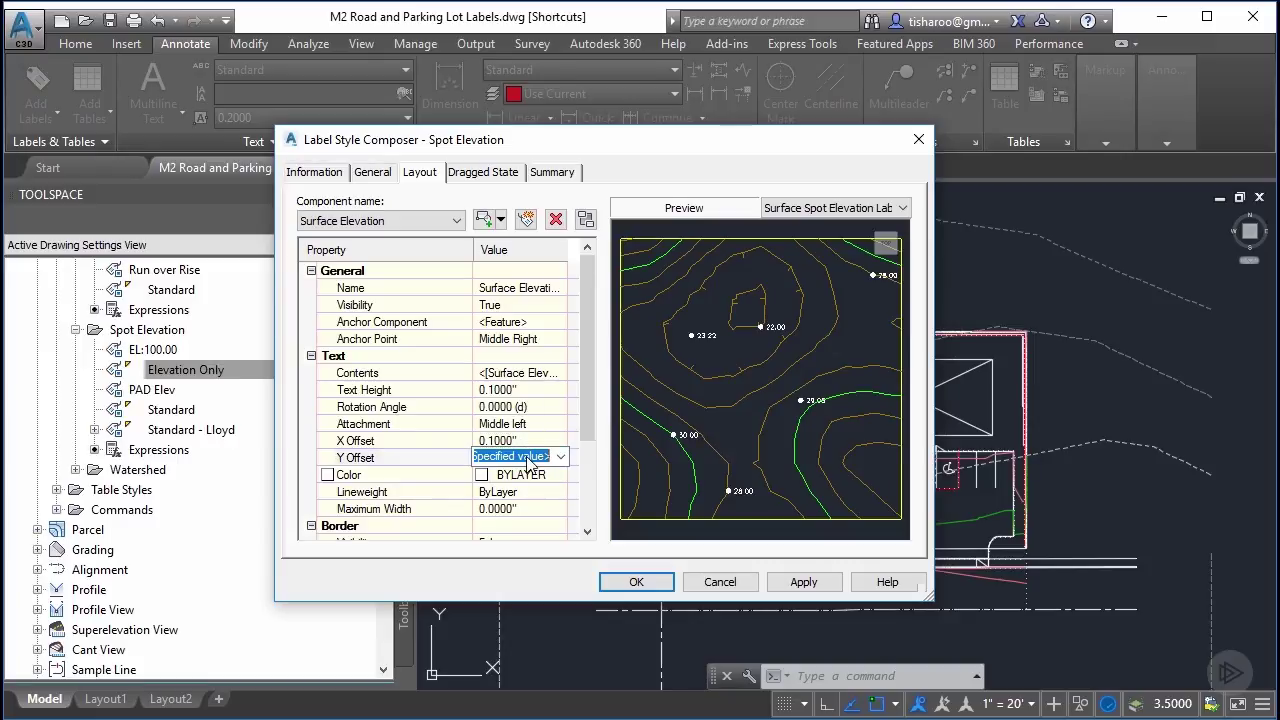
type("0.1")
key("Return")
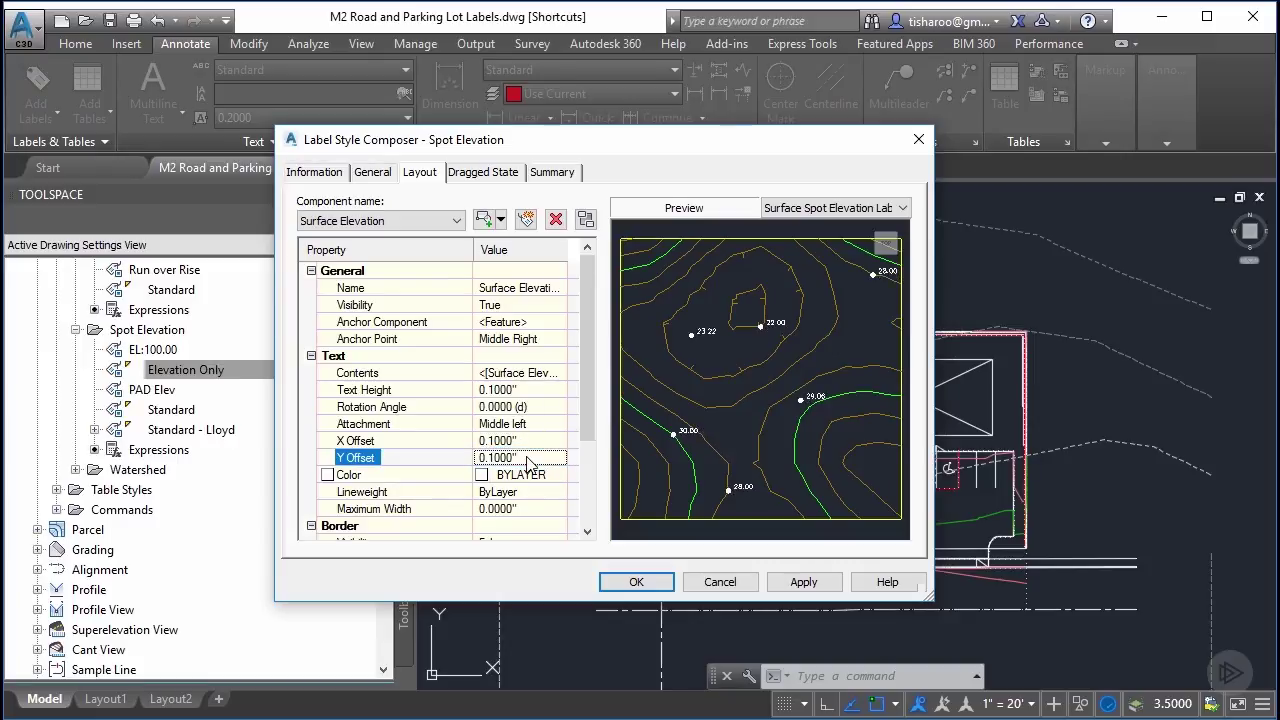
- Add a Line component with a fixed length of 0.8, after briefly trying 0.6
left_click(500, 219)
left_click(522, 264)
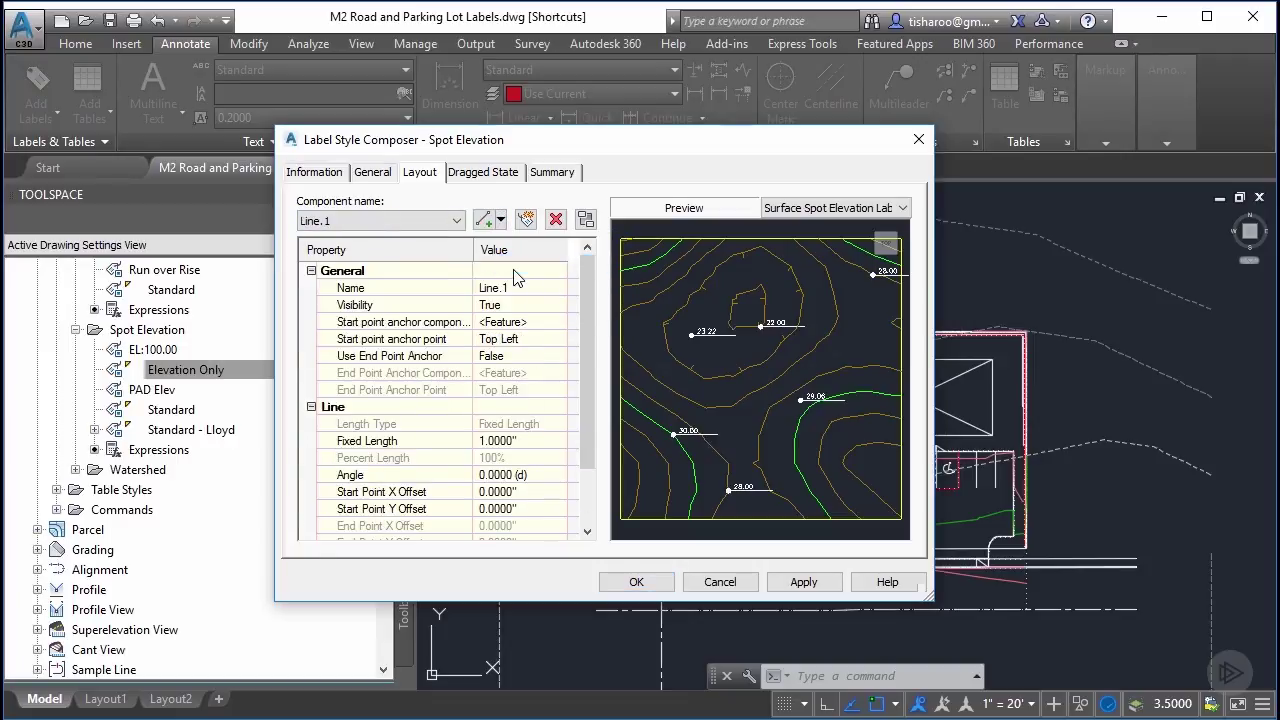
left_click(521, 441)
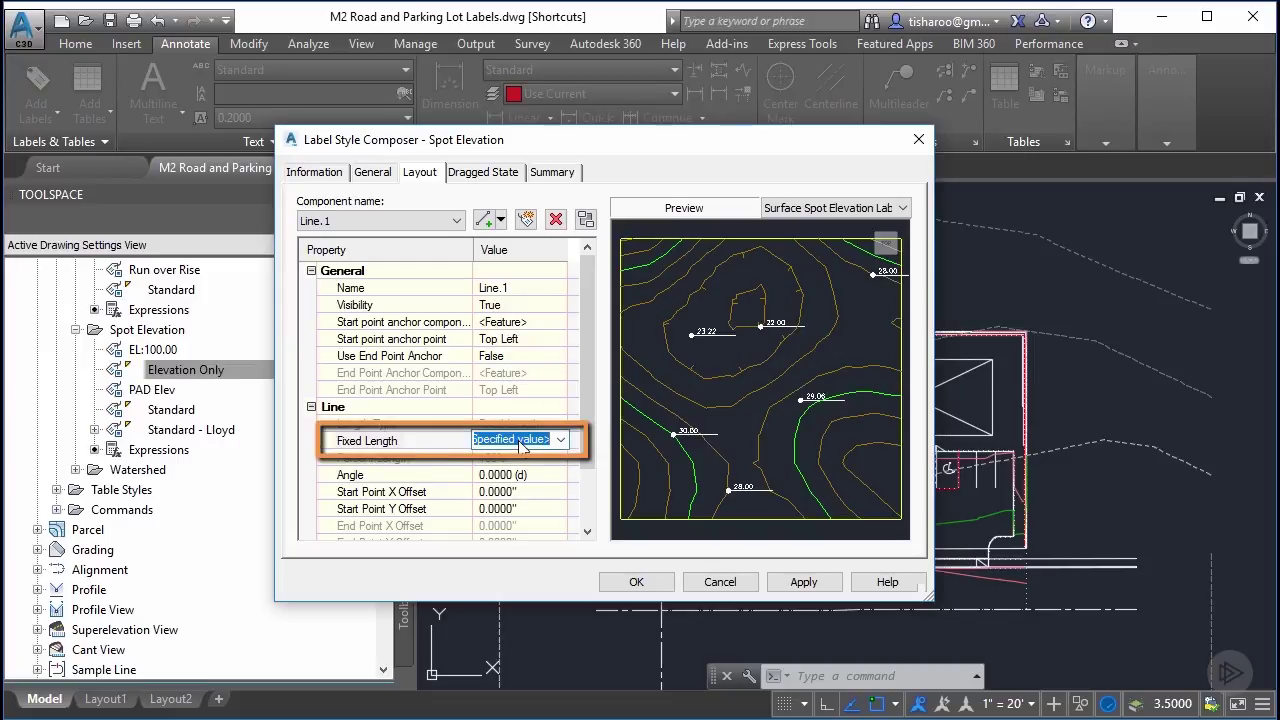
key("BackSpace")
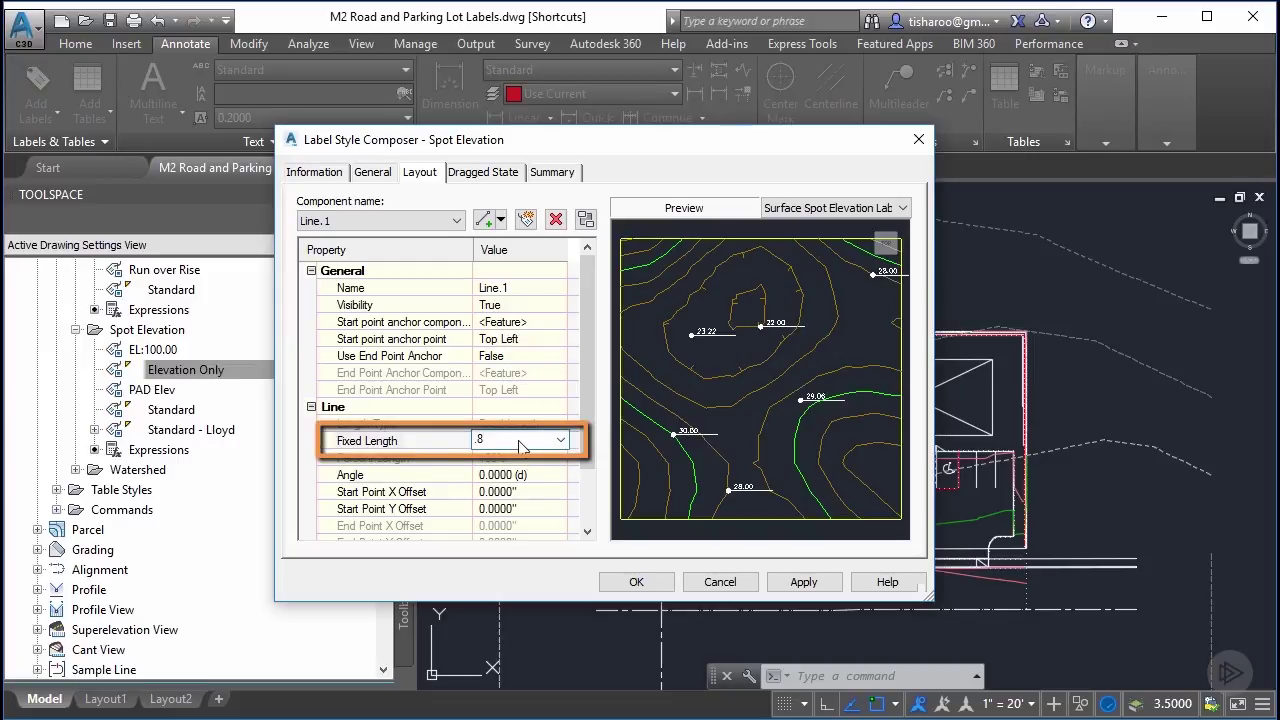
type(".8")
key("Return")
left_click(519, 442)
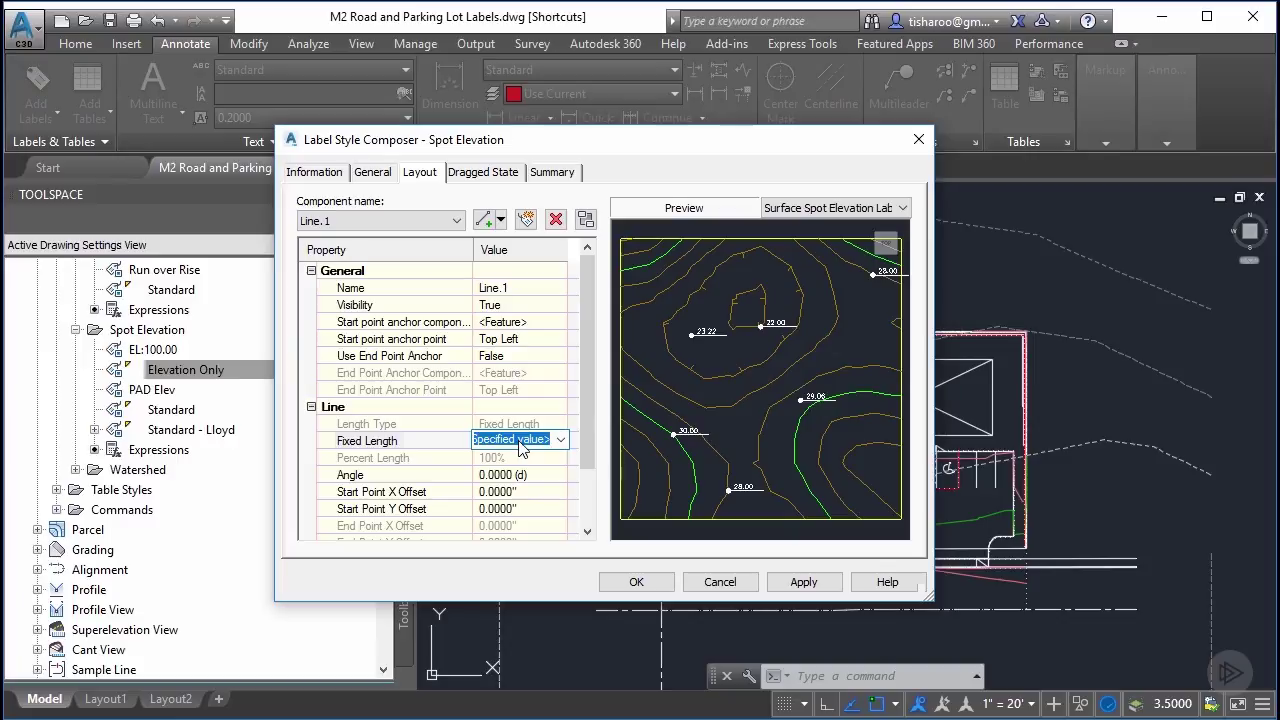
type(".6")
key("Return")
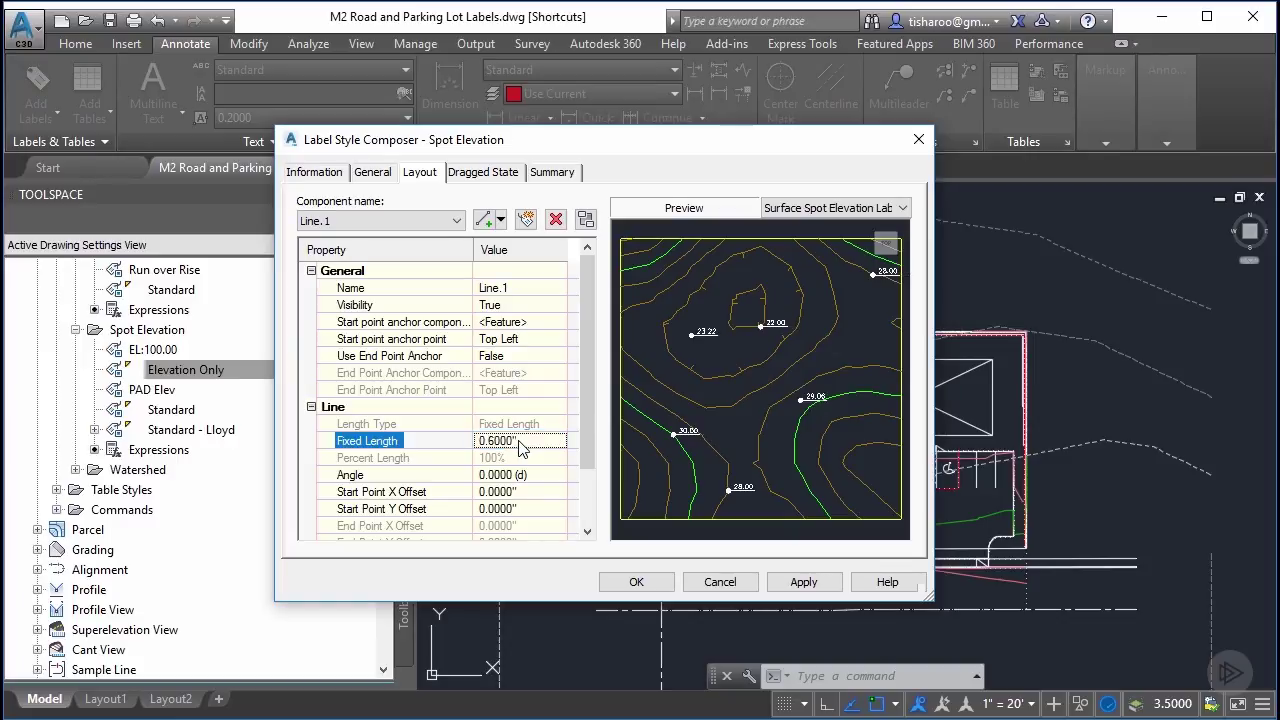
left_click(519, 448)
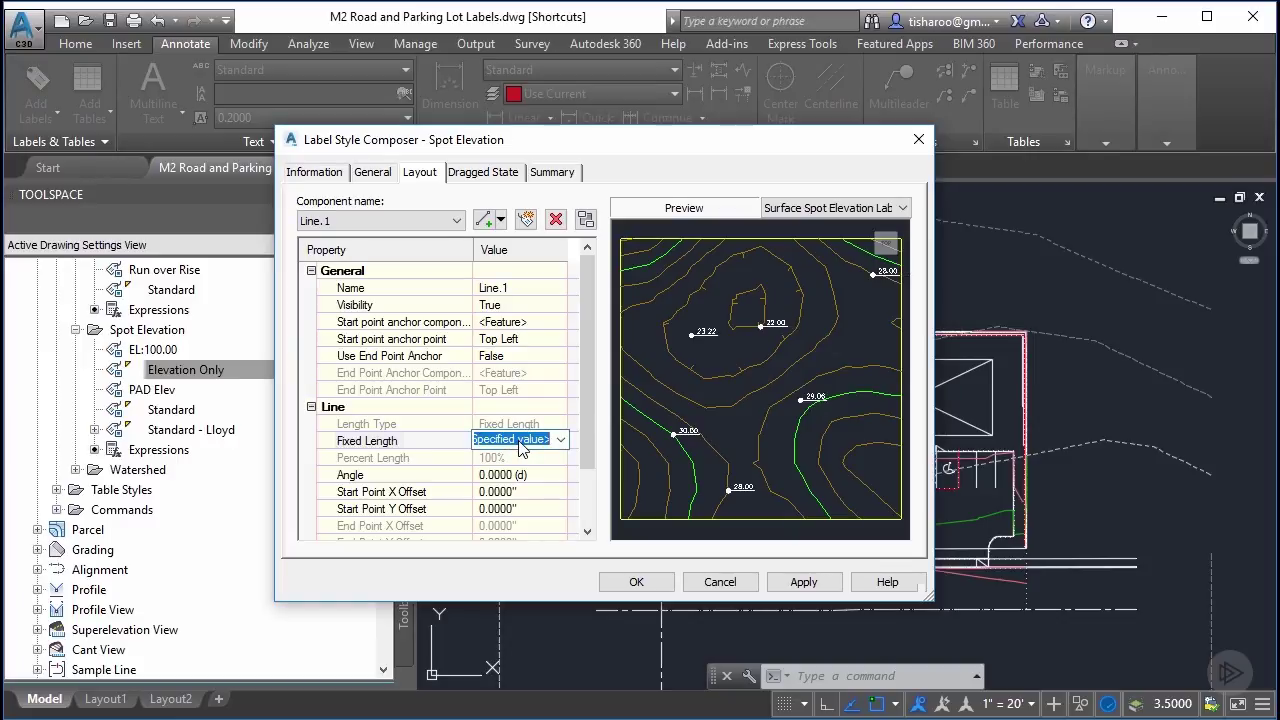
type(".8")
key("Return")
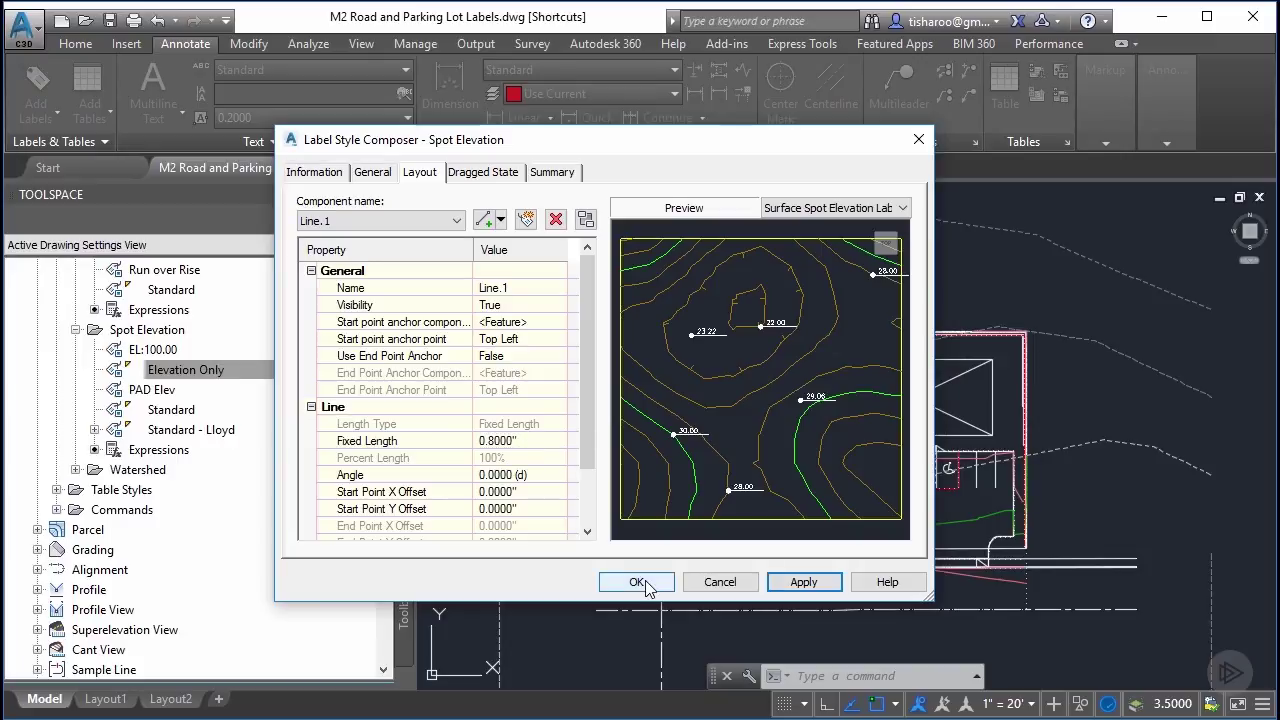
- Save the style, then set Add Labels to Surface / Spot Elevation, style Spot Elevation, marker <none>
left_click(638, 582)
left_click(503, 389)
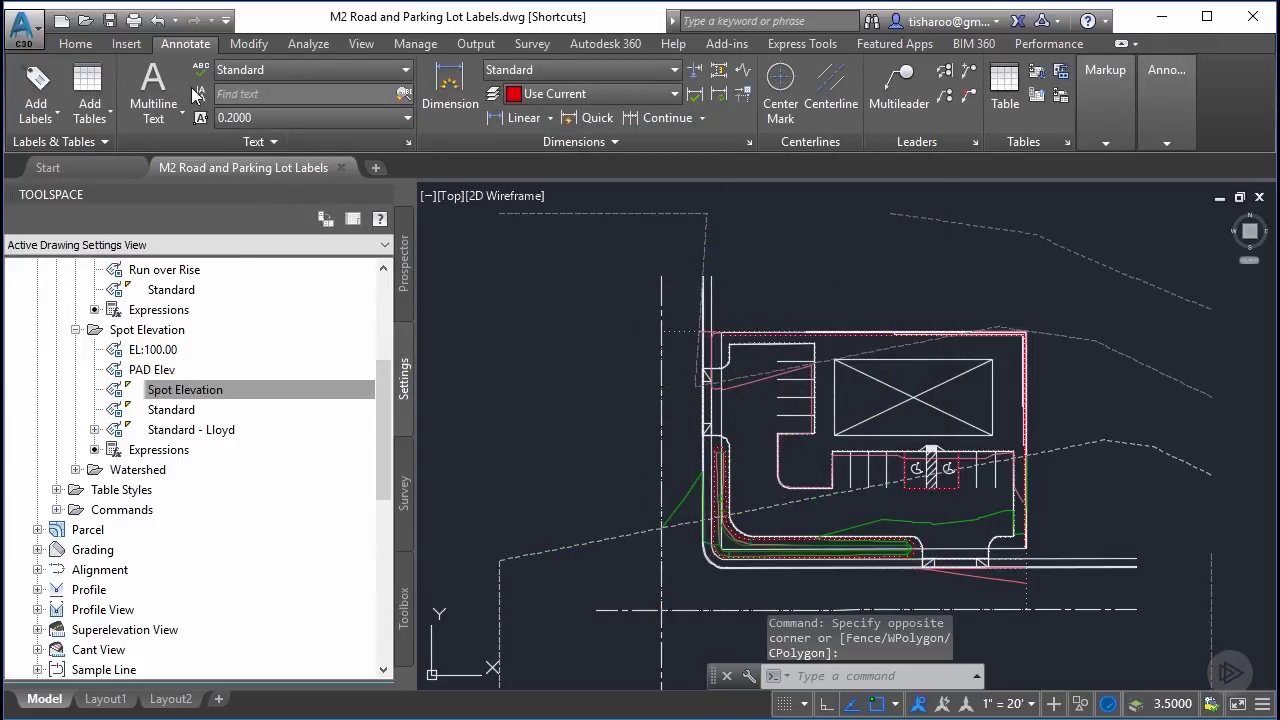
left_click(36, 85)
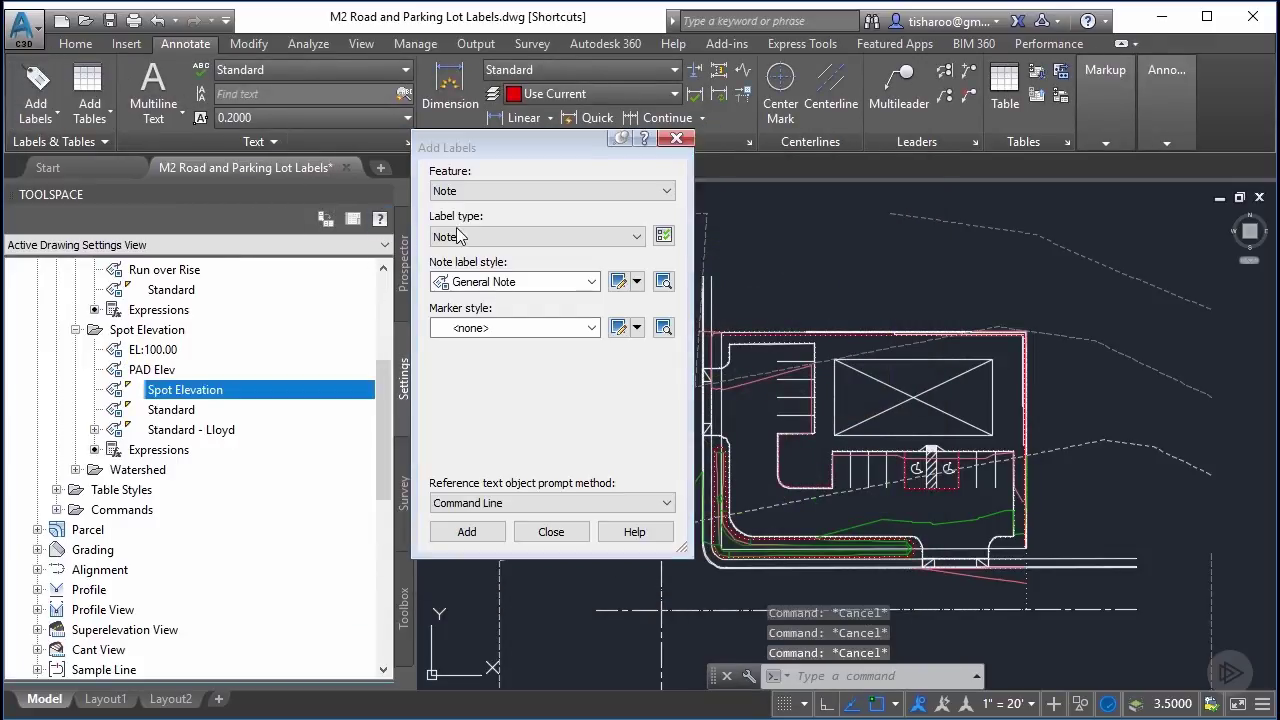
left_click(479, 192)
left_click(466, 285)
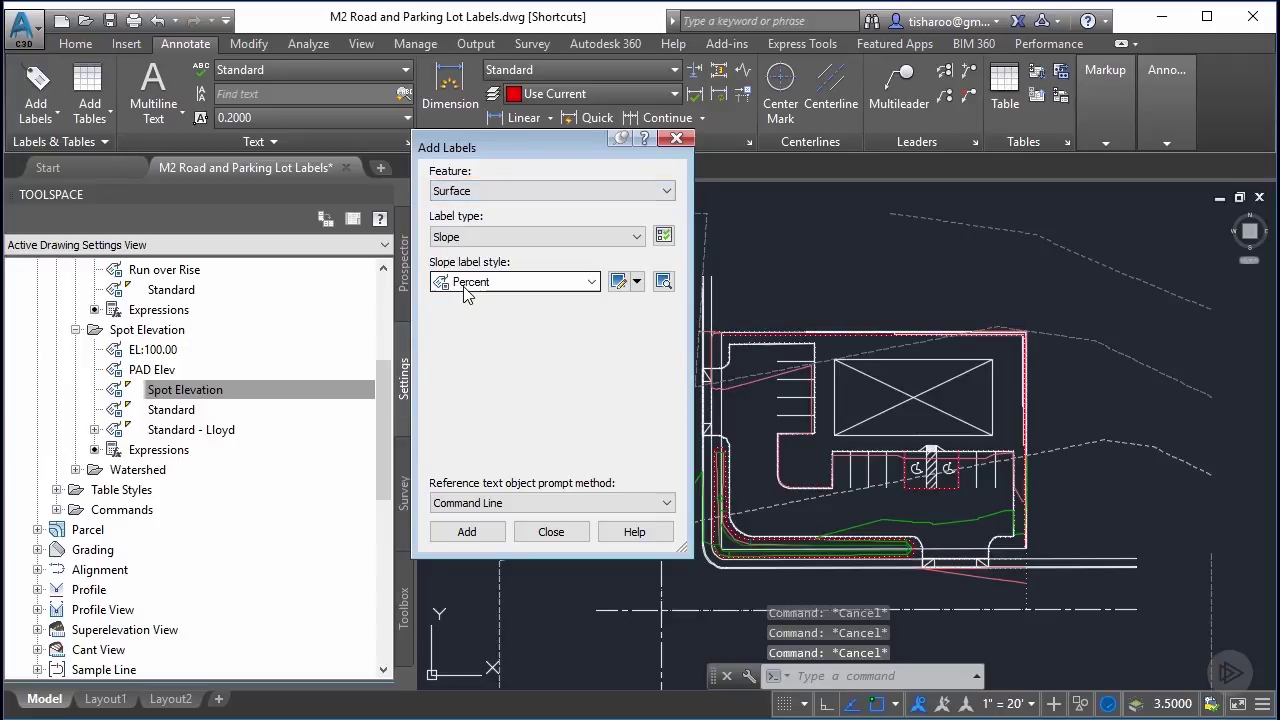
left_click(487, 233)
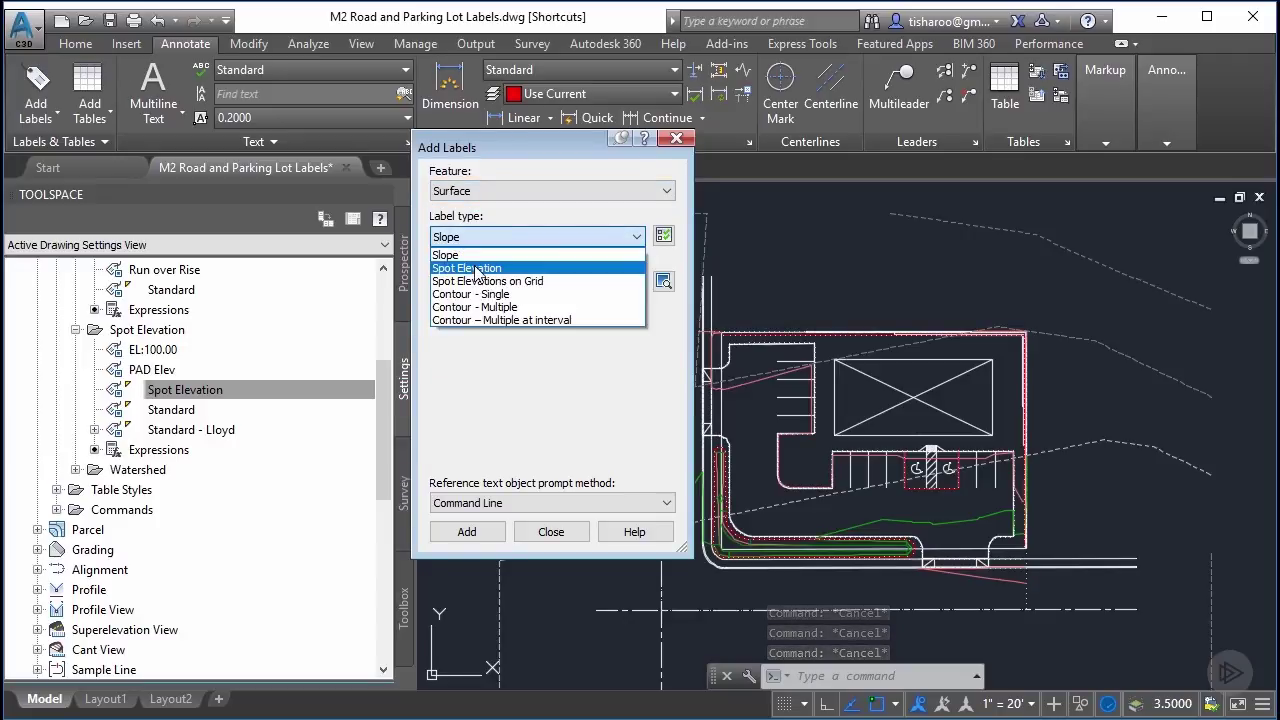
left_click(476, 268)
left_click(490, 282)
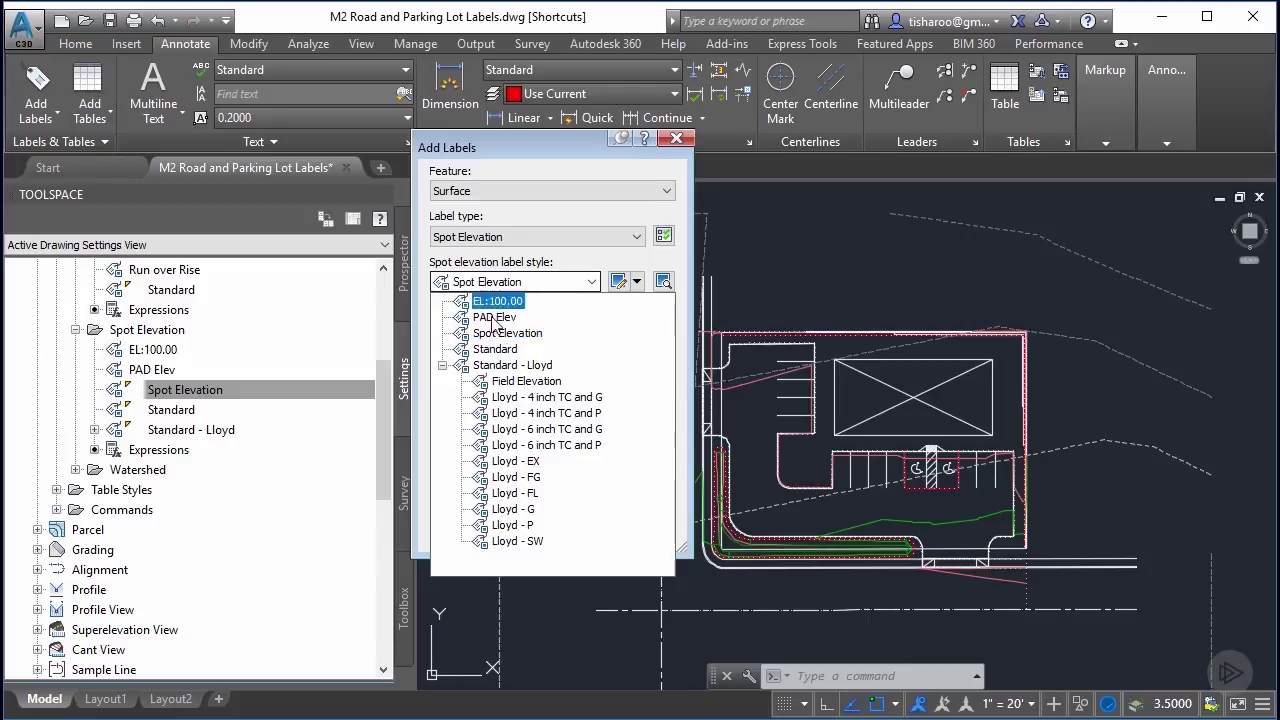
left_click(495, 333)
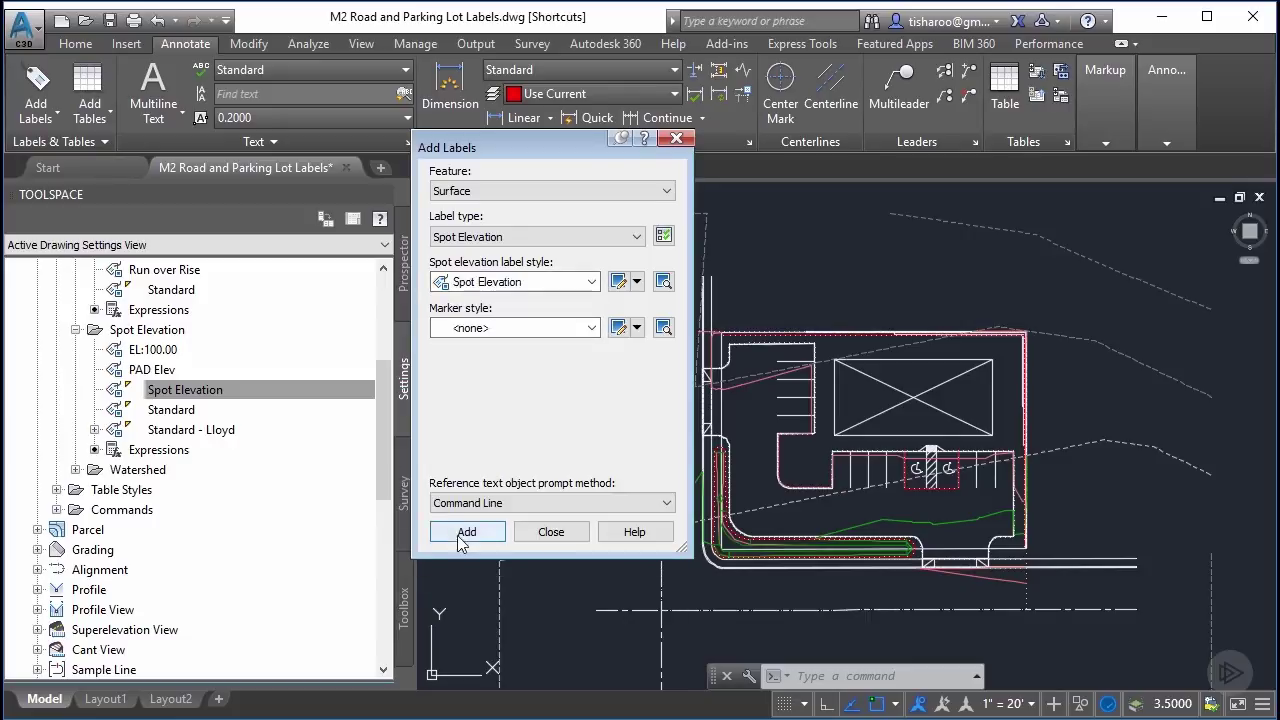
left_click(524, 329)
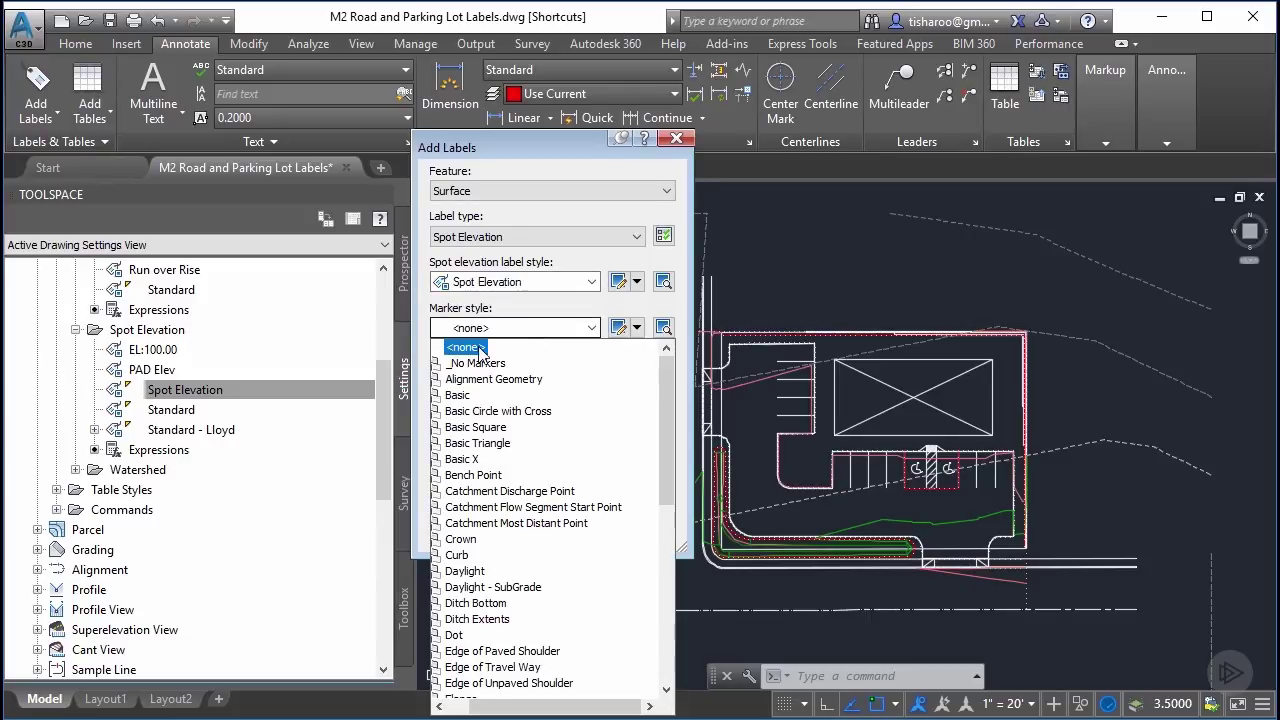
left_click(478, 346)
left_click(500, 332)
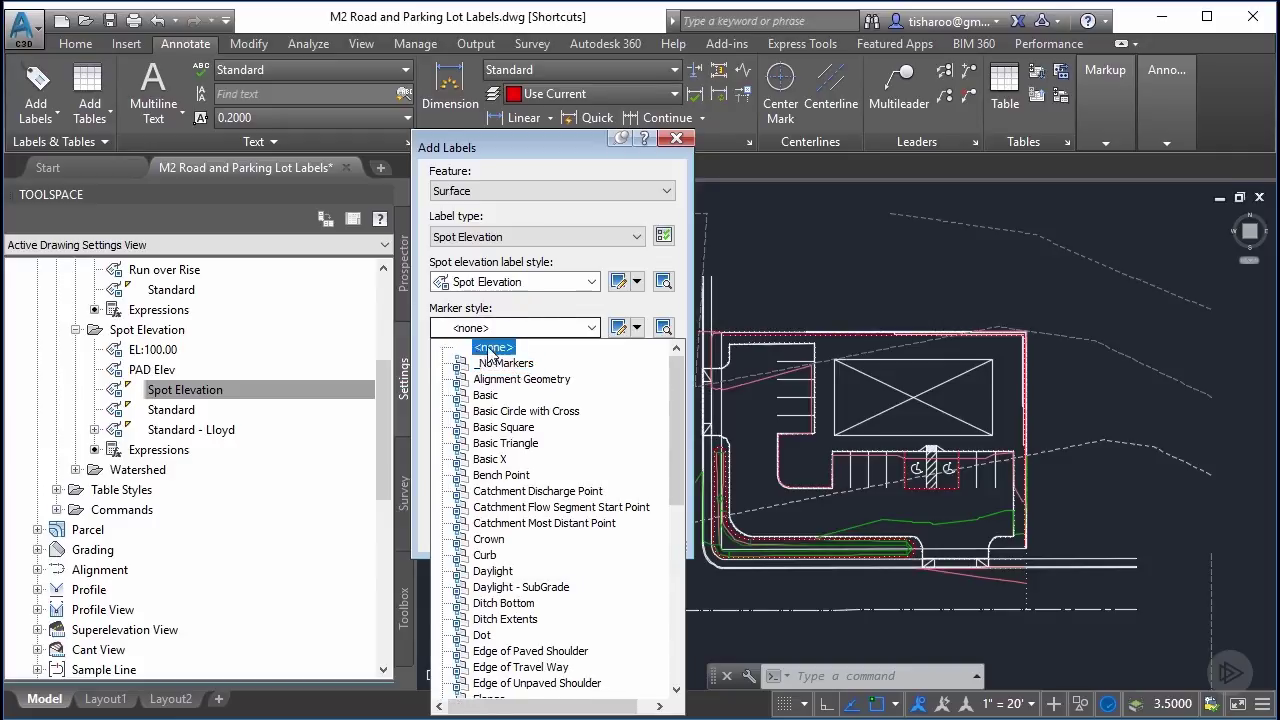
left_click(495, 346)
- Place a 10.29 spot elevation label on the FG surface near the parking area and zoom in
left_click(466, 531)
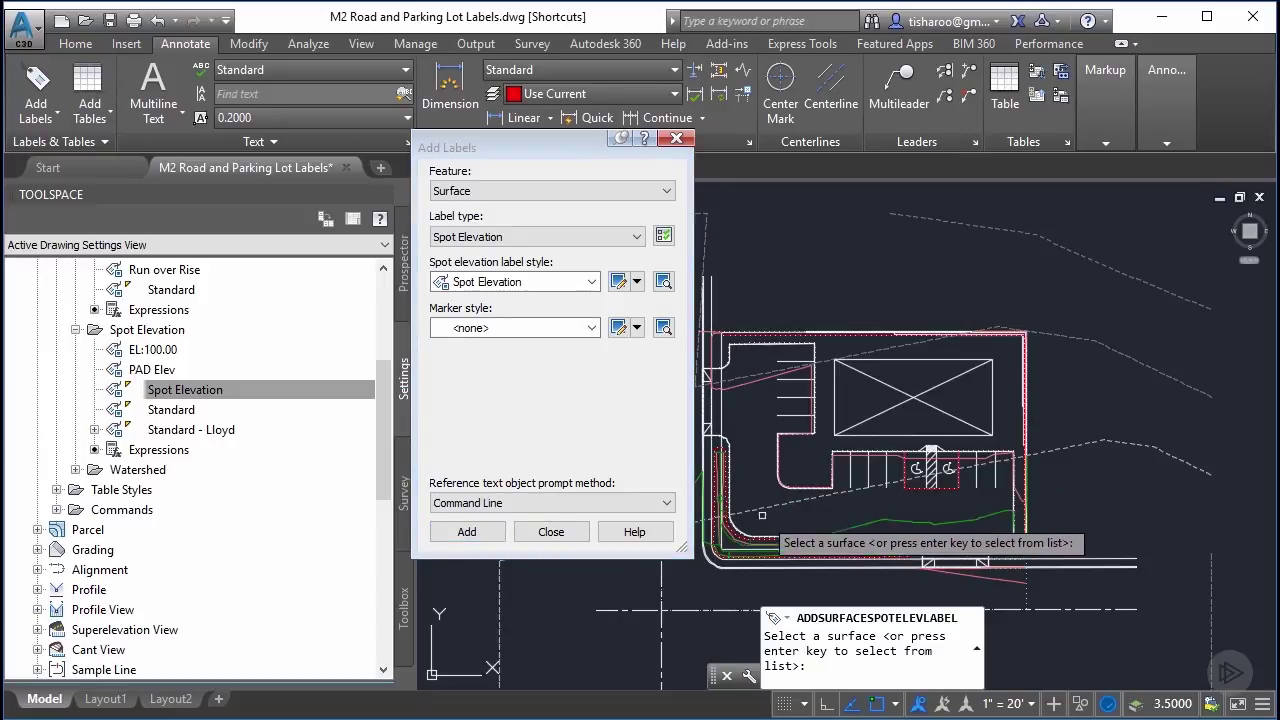
left_click(905, 548)
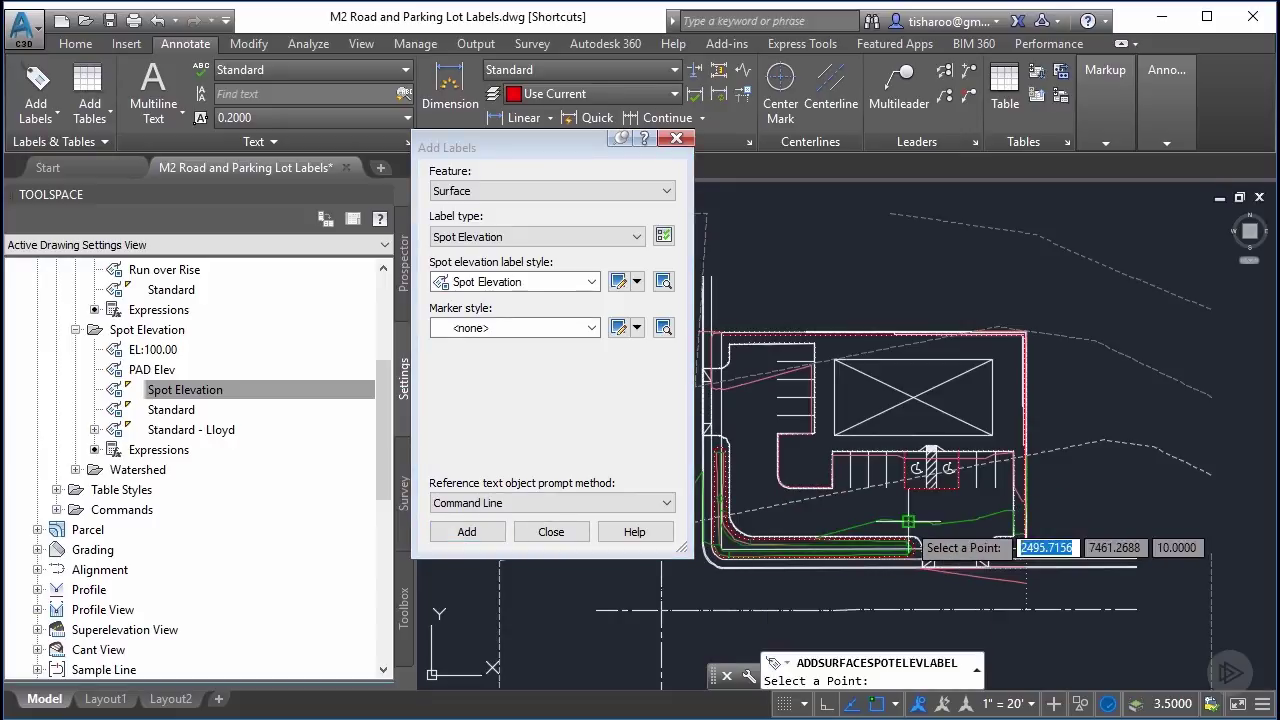
left_click(805, 516)
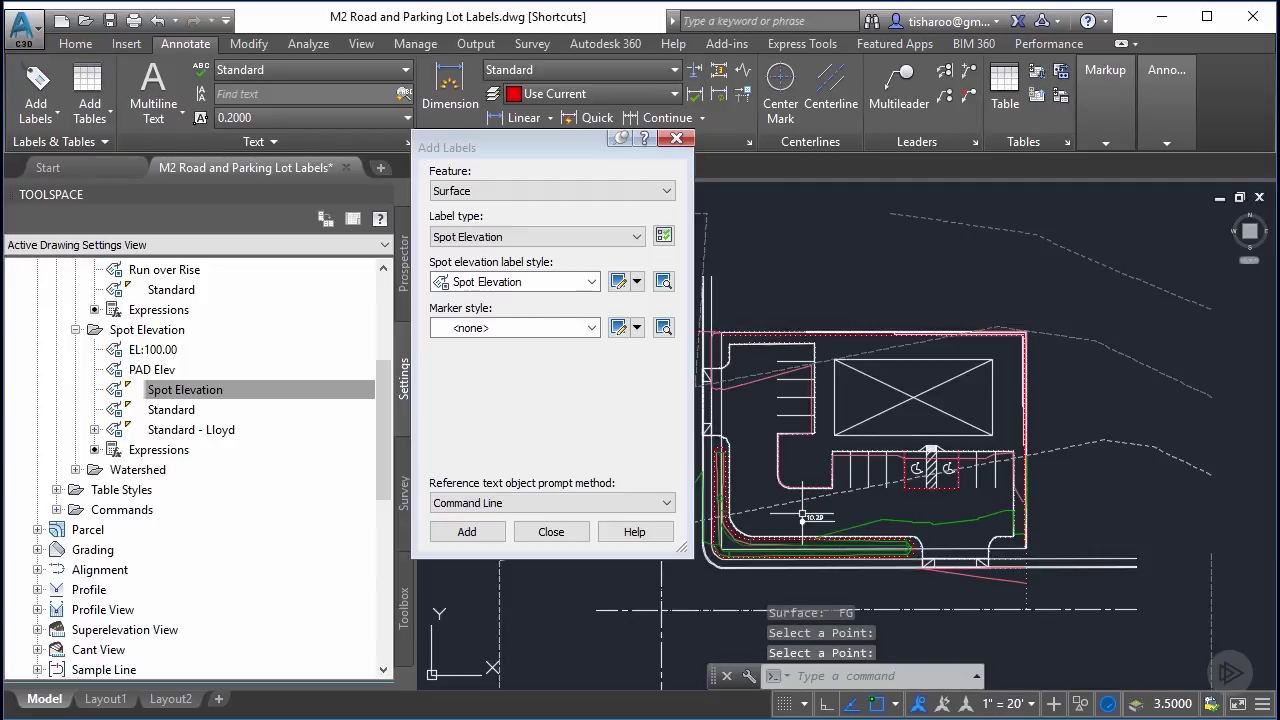
type("'z")
key("Return")
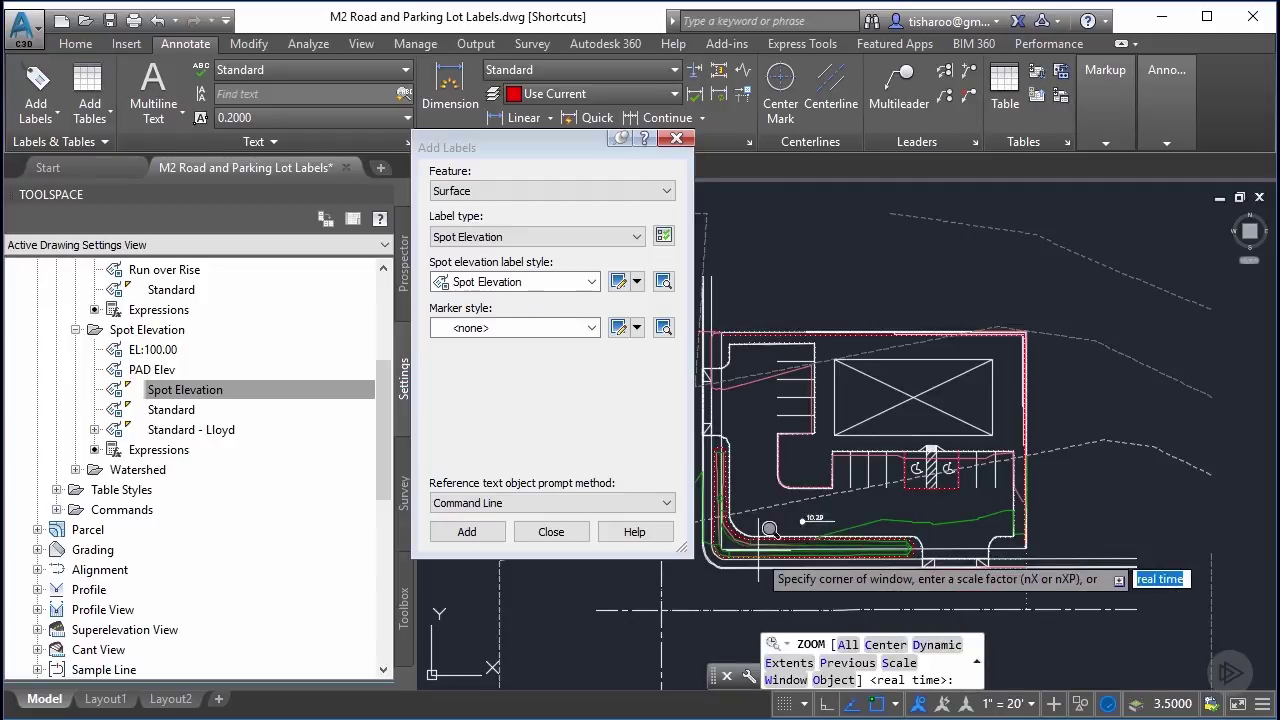
left_click(711, 567)
left_click(950, 405)
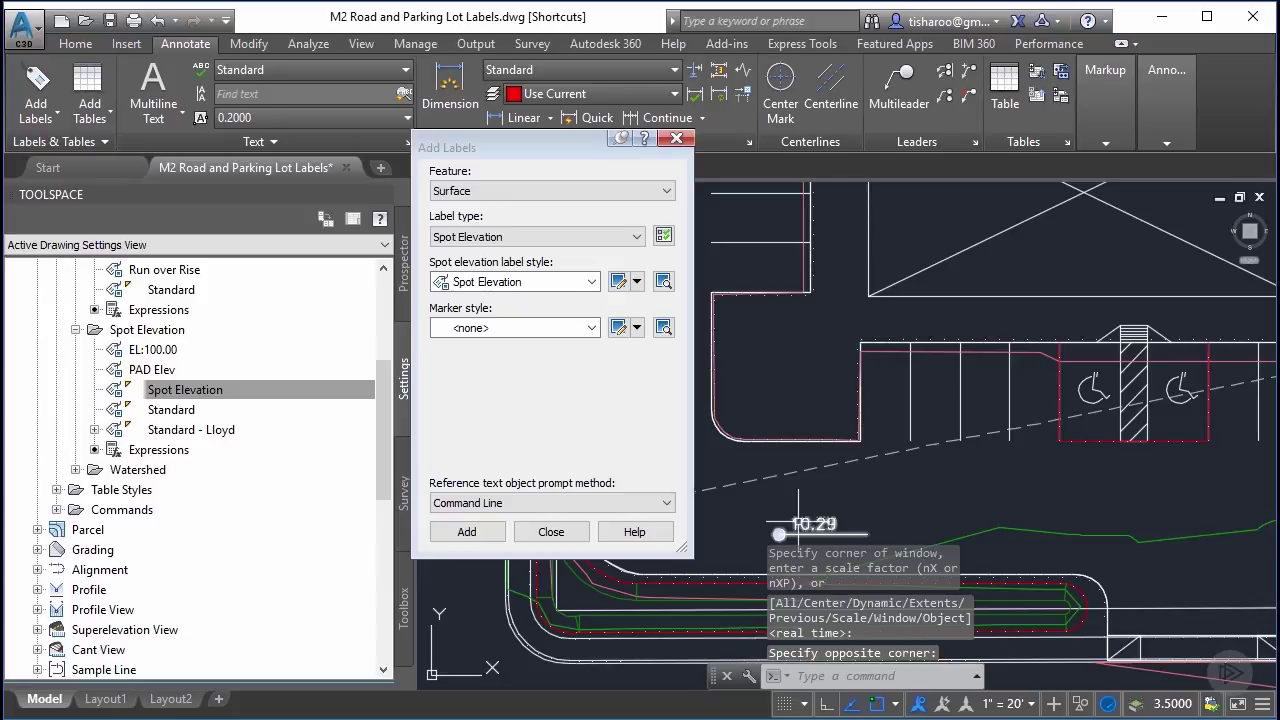
left_click(966, 471)
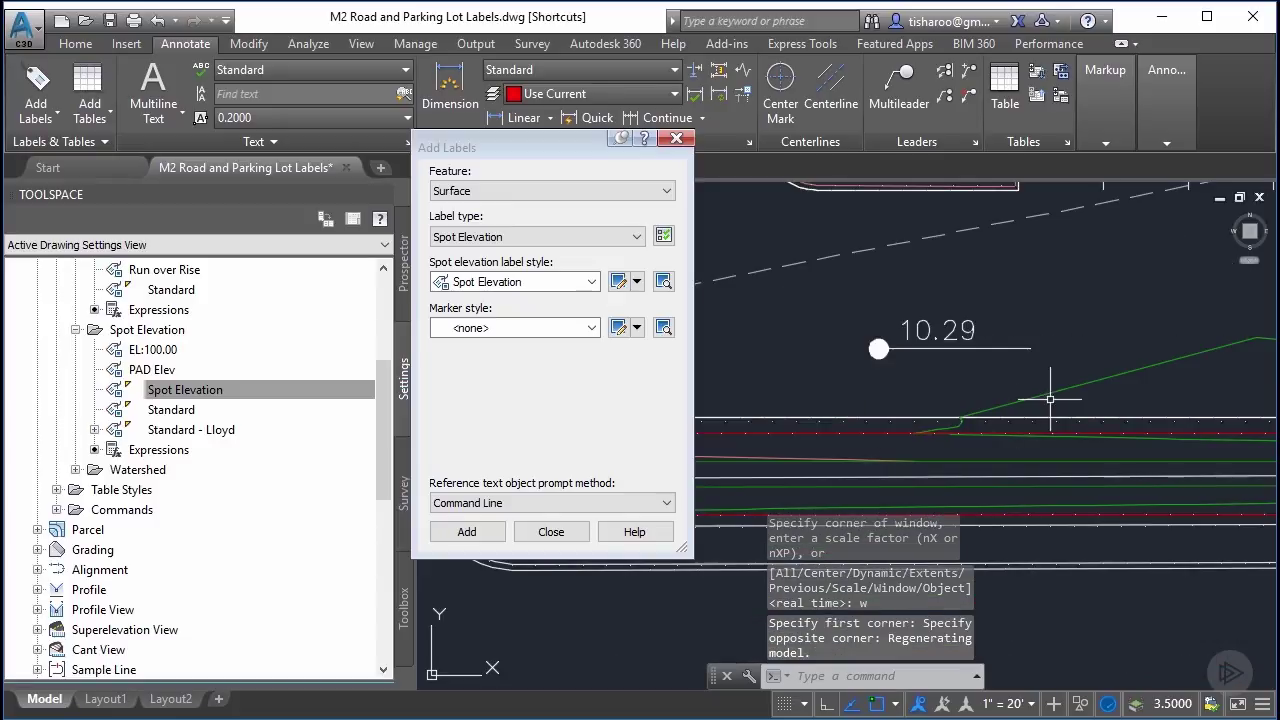
left_click(675, 138)
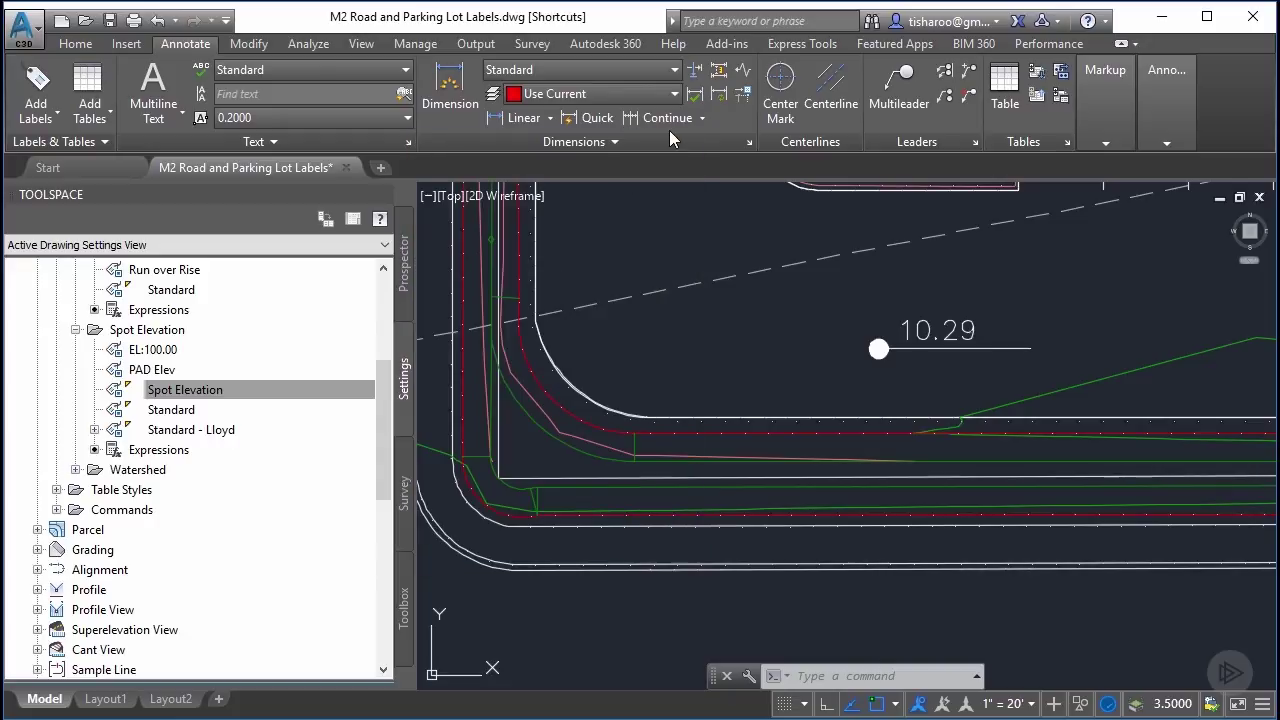
- Open the 10.29 label's properties and set its Label Rotation to 45 degrees
left_click(878, 348)
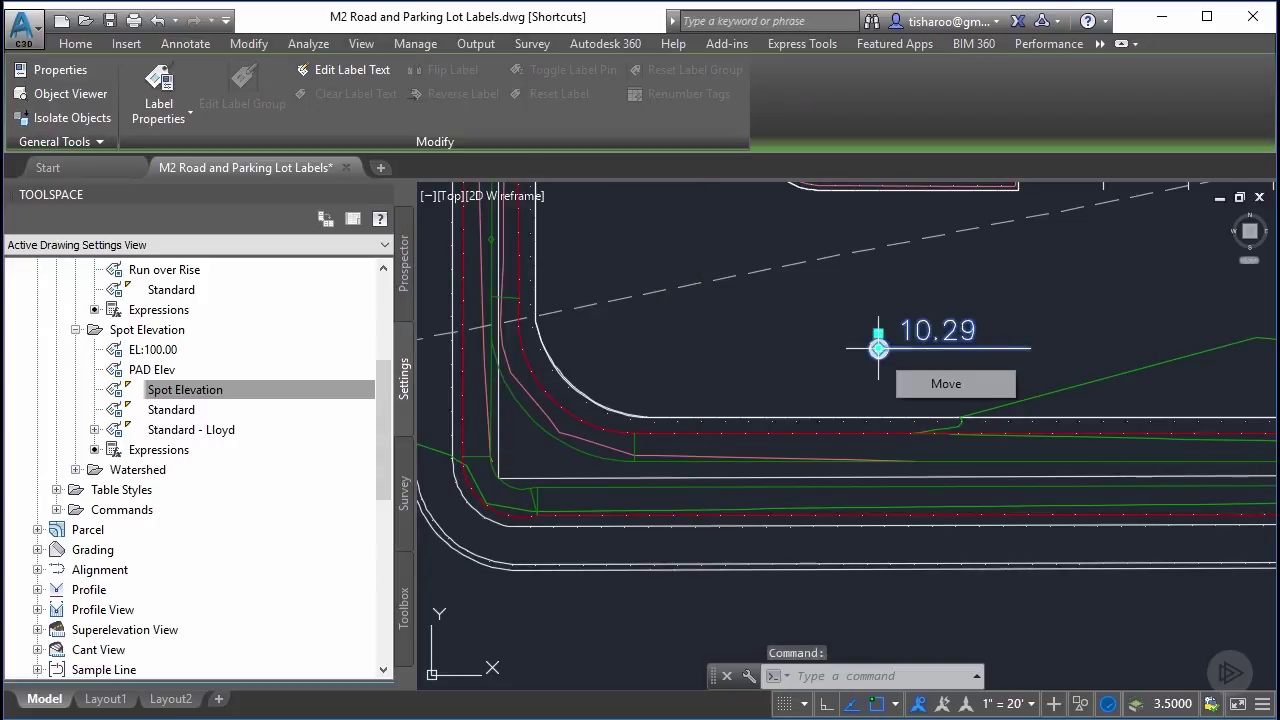
right_click(876, 346)
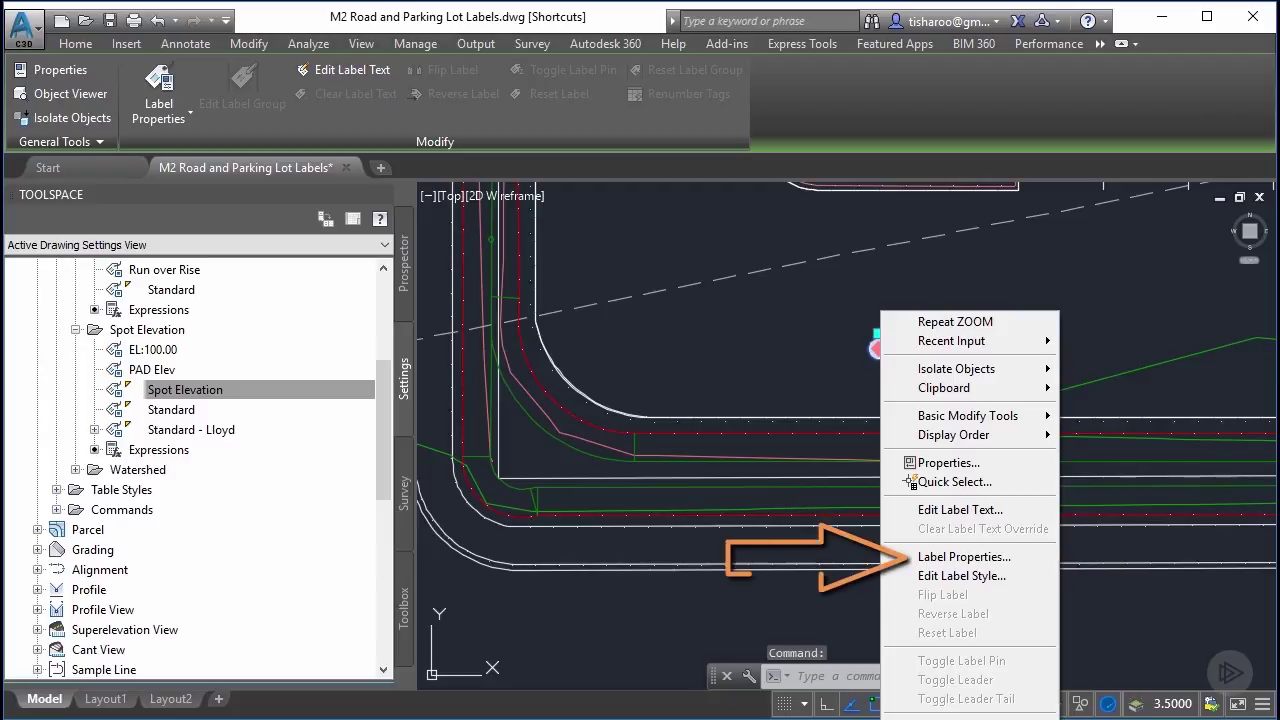
left_click(920, 557)
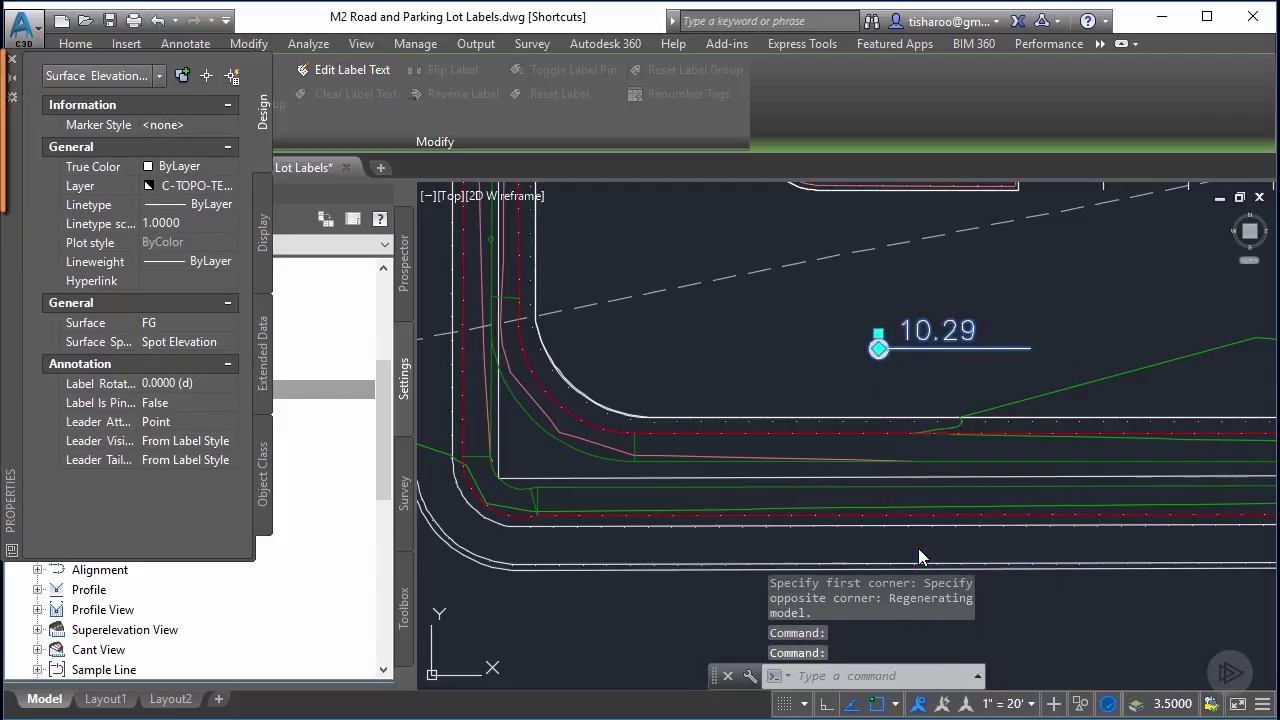
left_click(231, 383)
type("45")
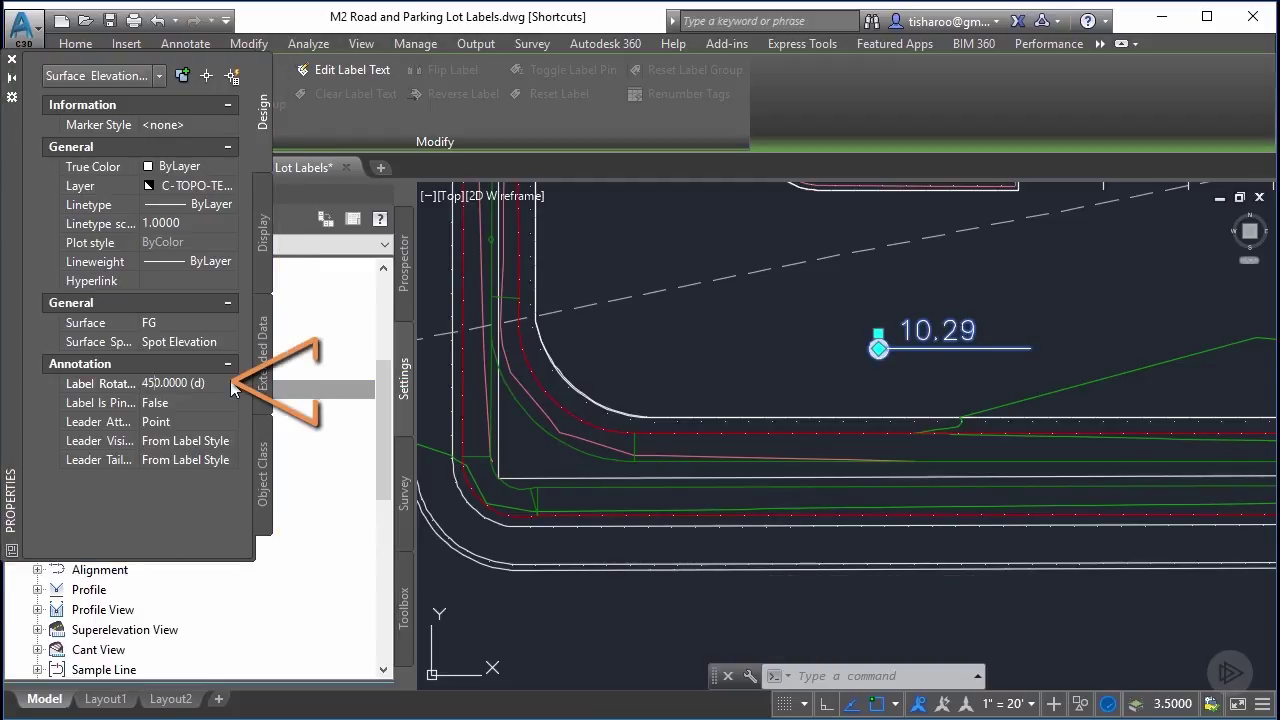
key("Return")
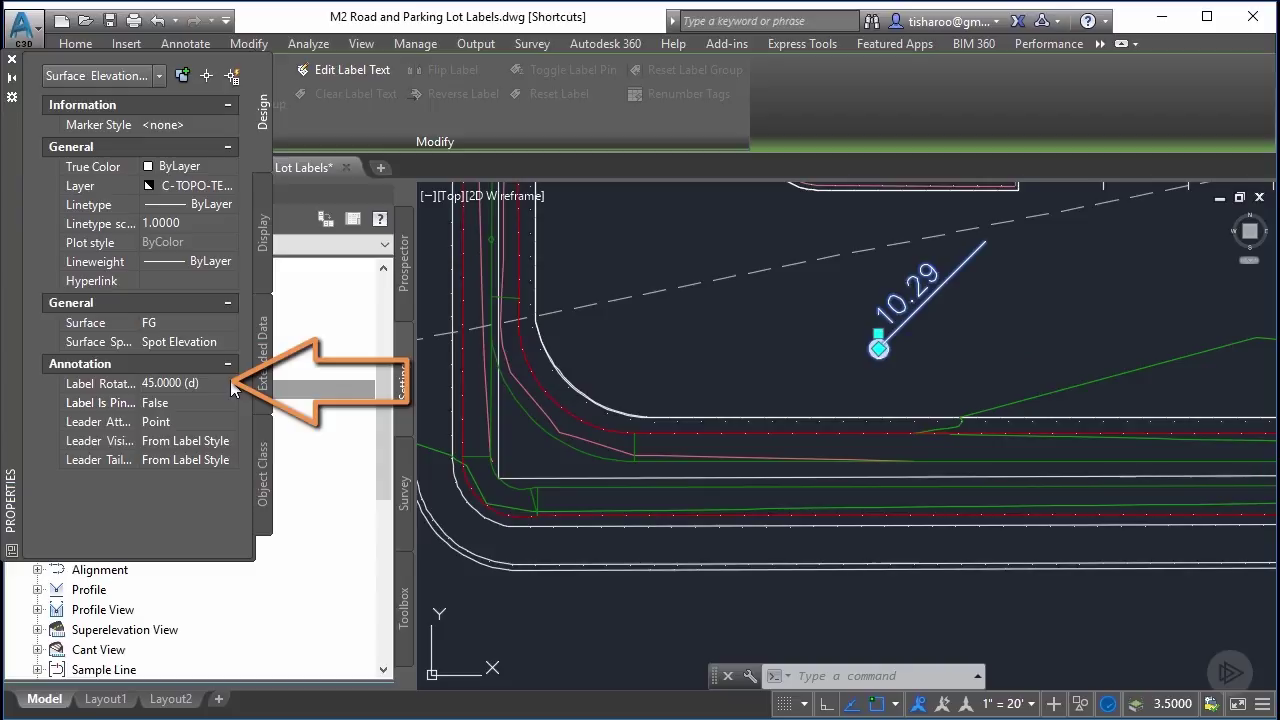
- Change the label rotation to -45, then 125, then enter 0
left_click(145, 383)
type("-")
key("Return")
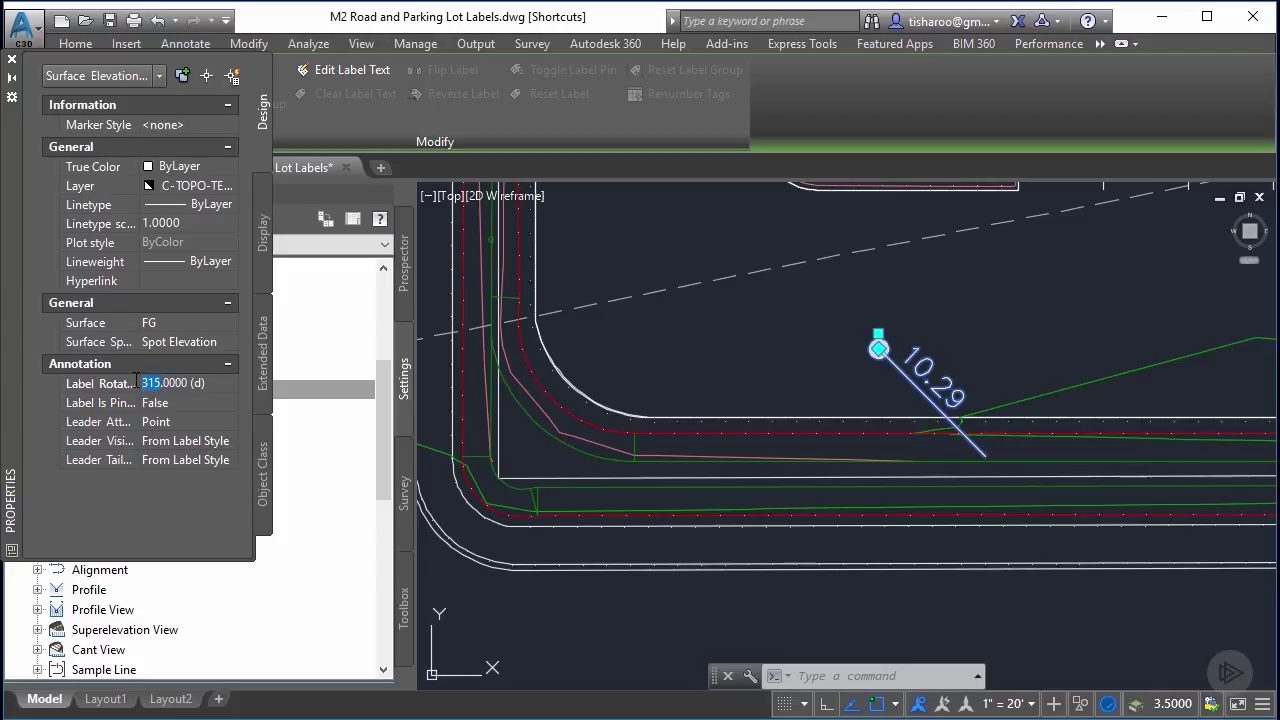
type("125")
key("Return")
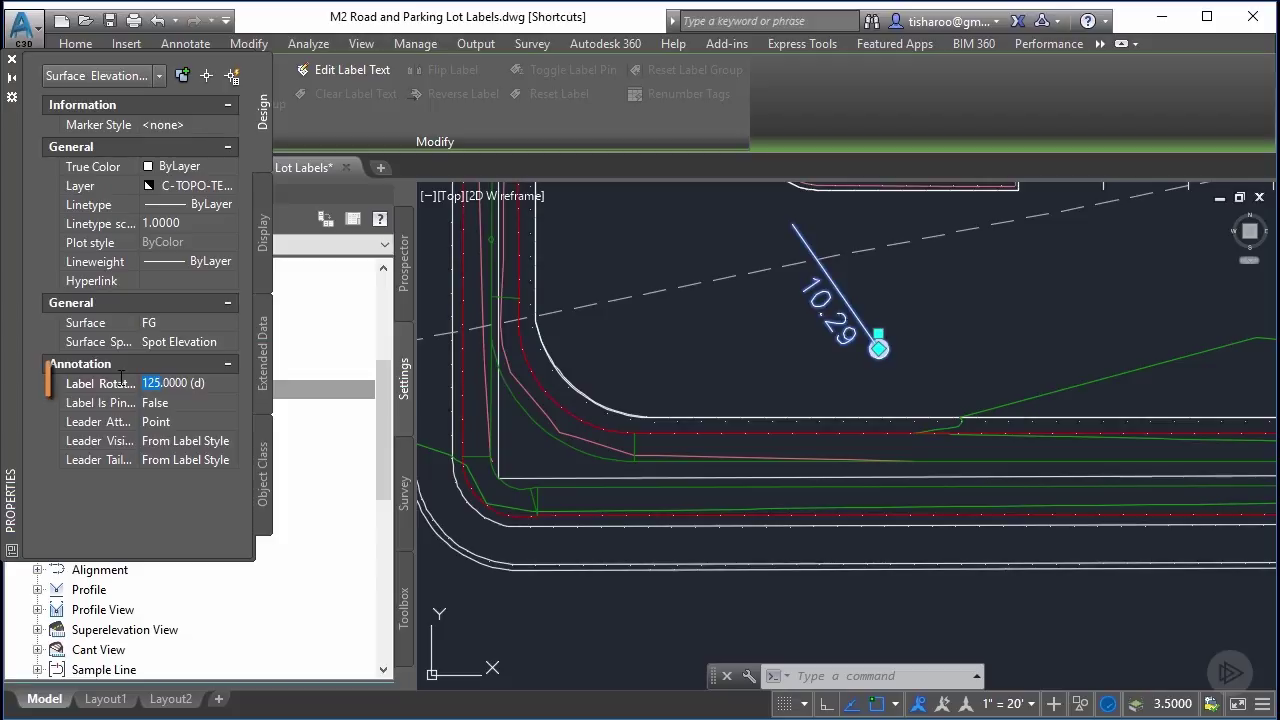
type("0")
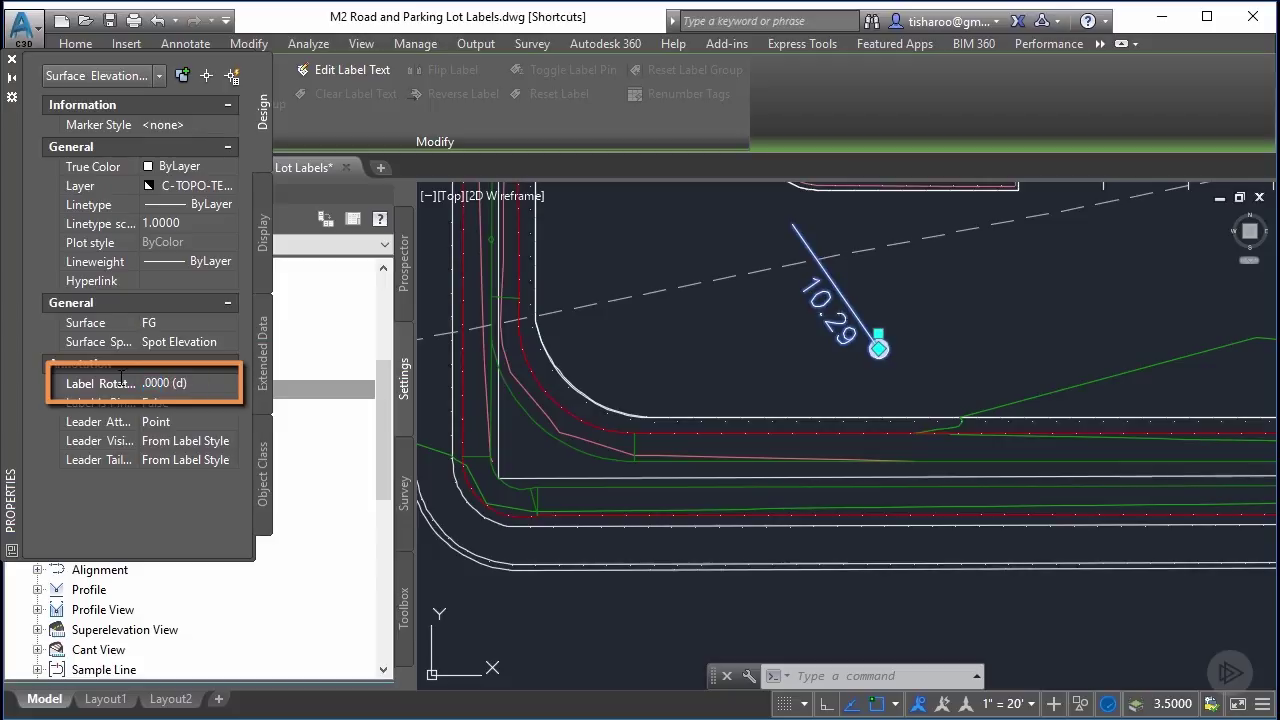